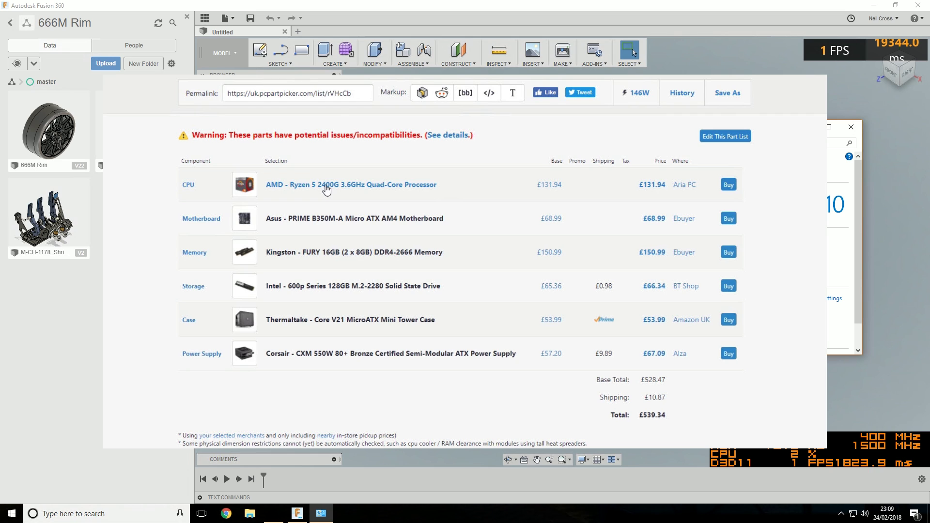
- Check the AMD Radeon RX Vega 11 Graphics entry under Display adapters in Device Manager, then close it
{"action": "left_click", "coordinate": [190, 176]}
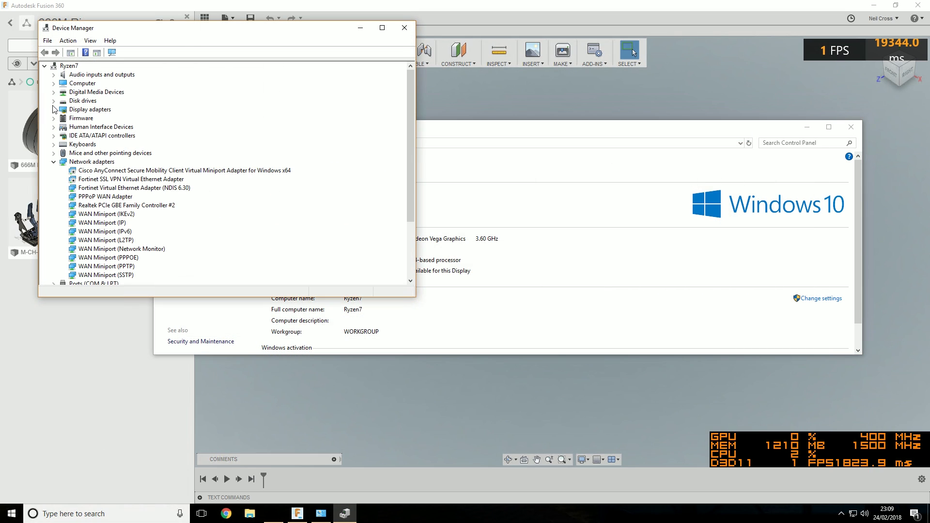
{"action": "left_click", "coordinate": [54, 110]}
{"action": "left_click", "coordinate": [93, 119]}
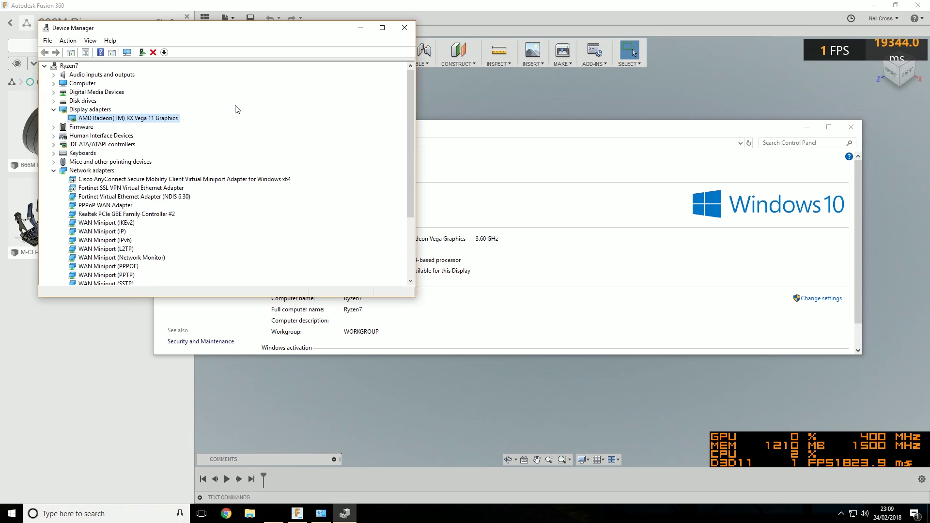
{"action": "left_click", "coordinate": [404, 27]}
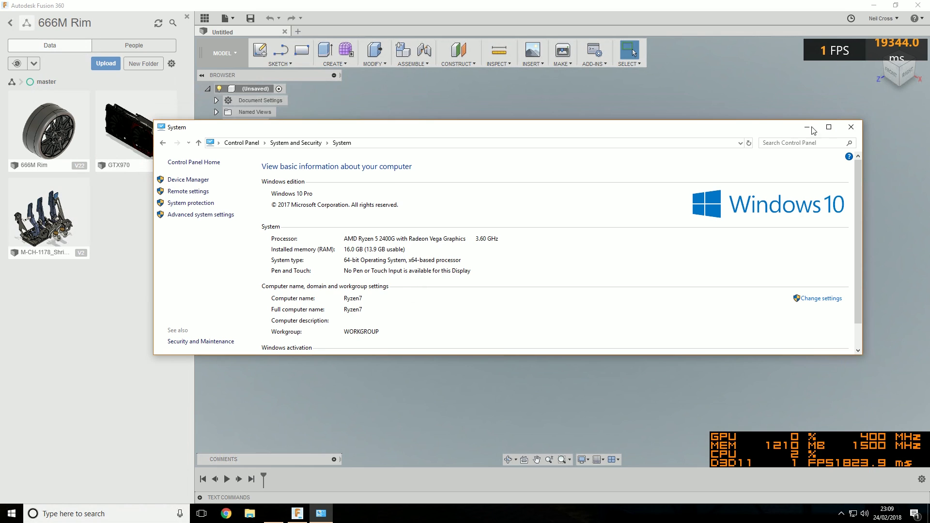
- Close the System window and open the 666M Rim, GTX970 and M-CH-1178 designs from the Data panel
{"action": "left_click", "coordinate": [850, 127]}
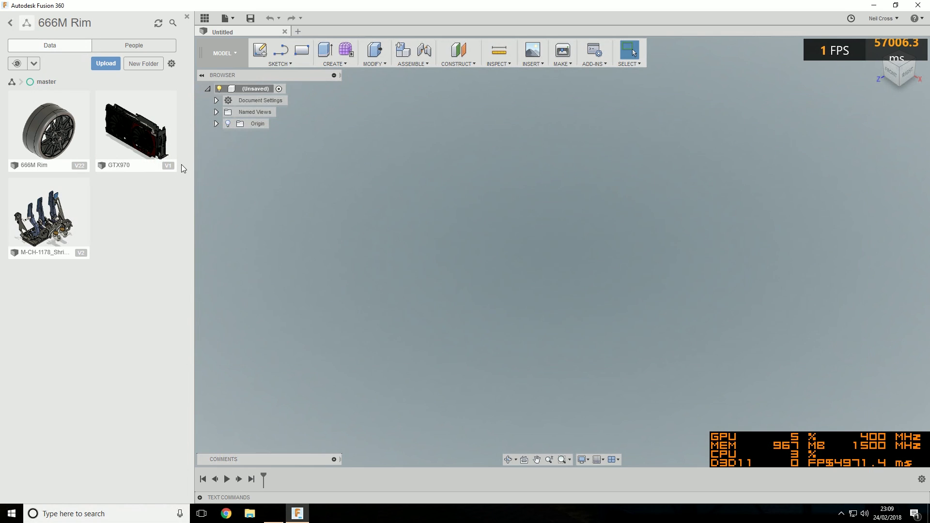
{"action": "double_click", "coordinate": [44, 136]}
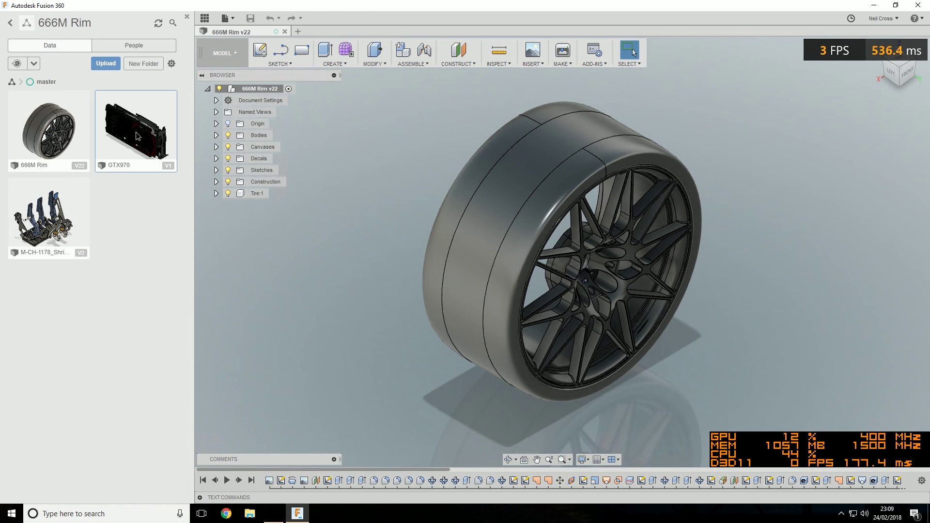
{"action": "double_click", "coordinate": [137, 136]}
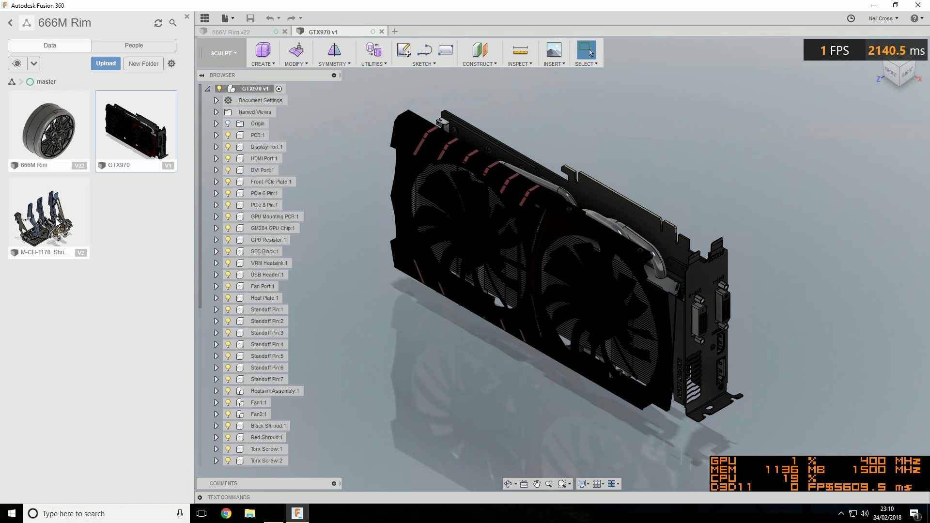
{"action": "double_click", "coordinate": [55, 215]}
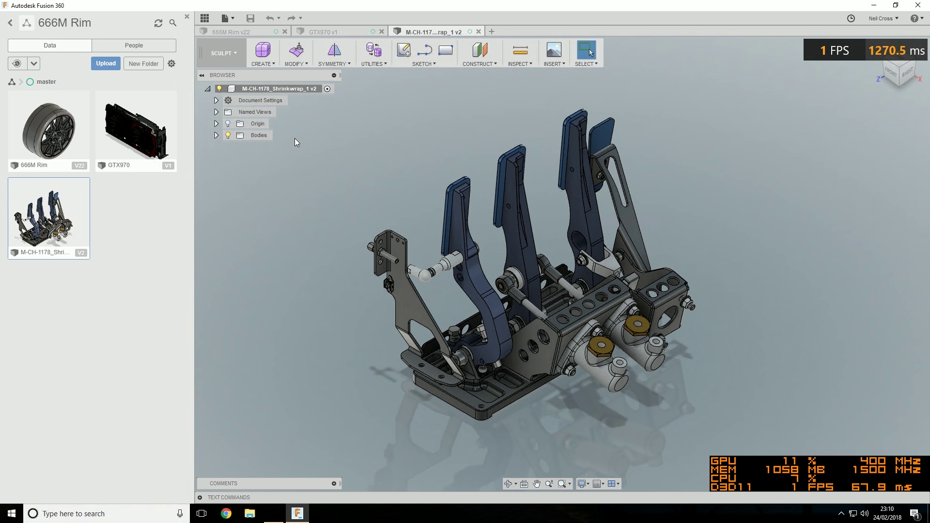
{"action": "left_click", "coordinate": [229, 19]}
- Create a new design and start a sketch on the front origin plane
{"action": "left_click", "coordinate": [238, 32]}
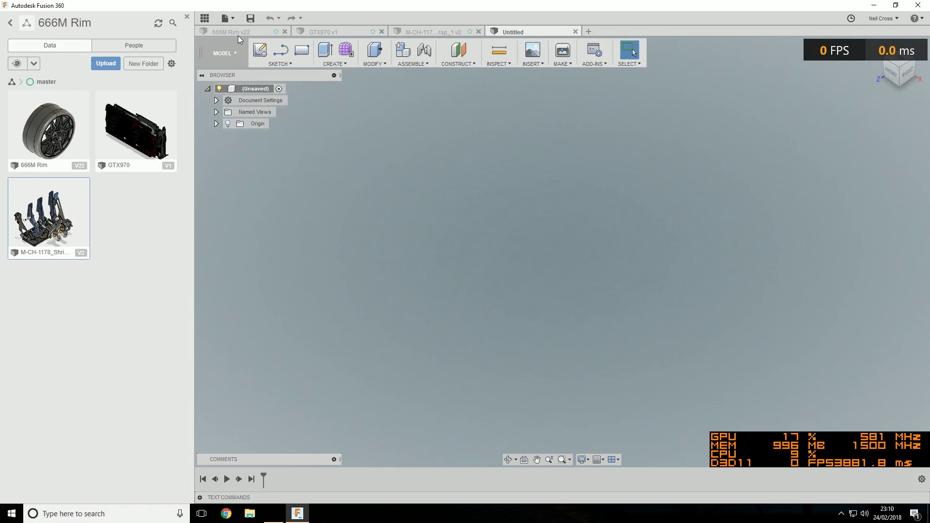
{"action": "left_click", "coordinate": [265, 49]}
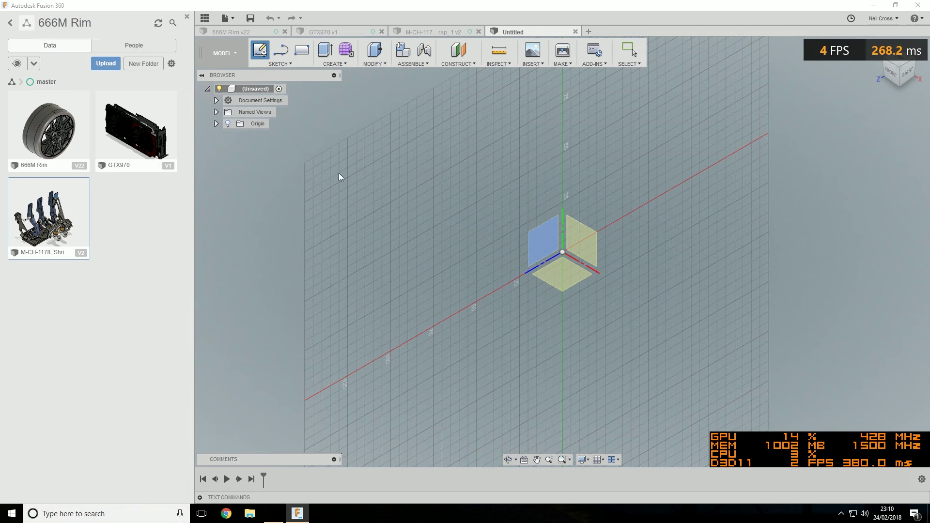
{"action": "left_click", "coordinate": [187, 17]}
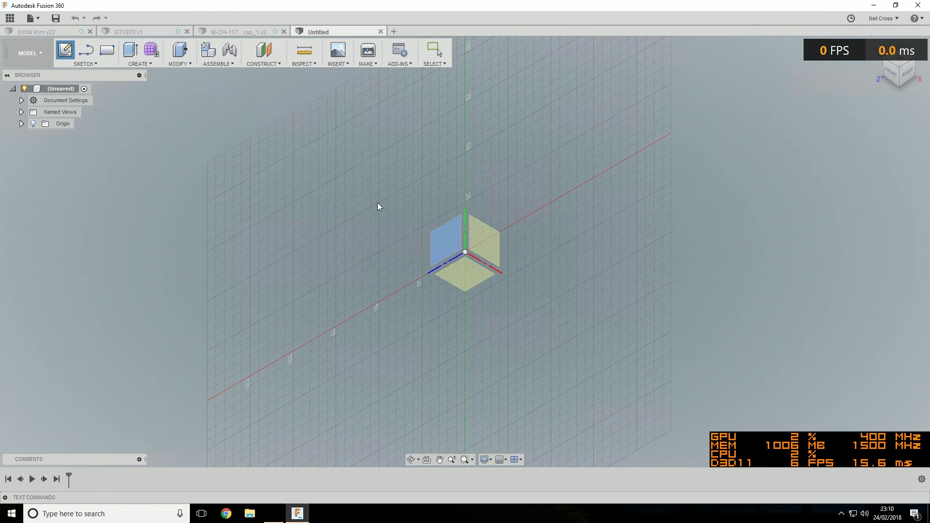
{"action": "left_click", "coordinate": [481, 237]}
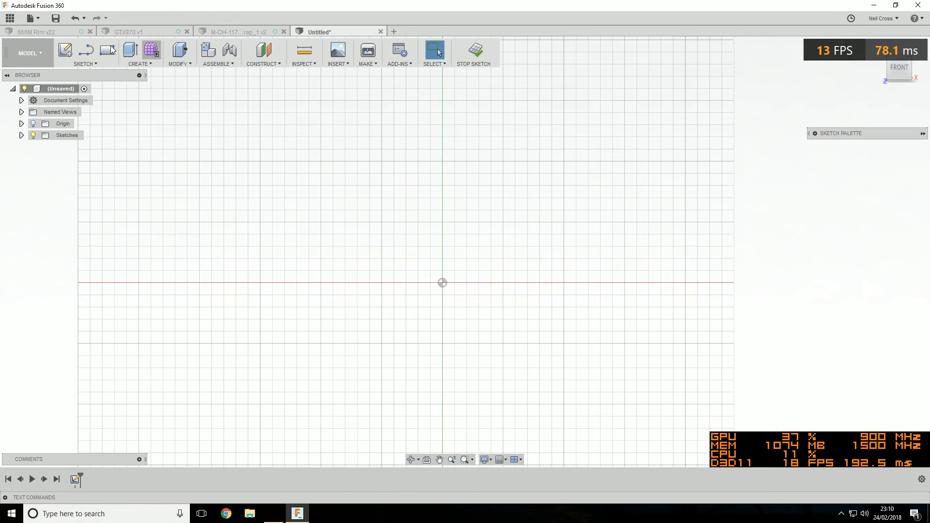
- Attempt a rectangle from the sketch origin three times, cancelling each unfinished shape
{"action": "left_click", "coordinate": [86, 49]}
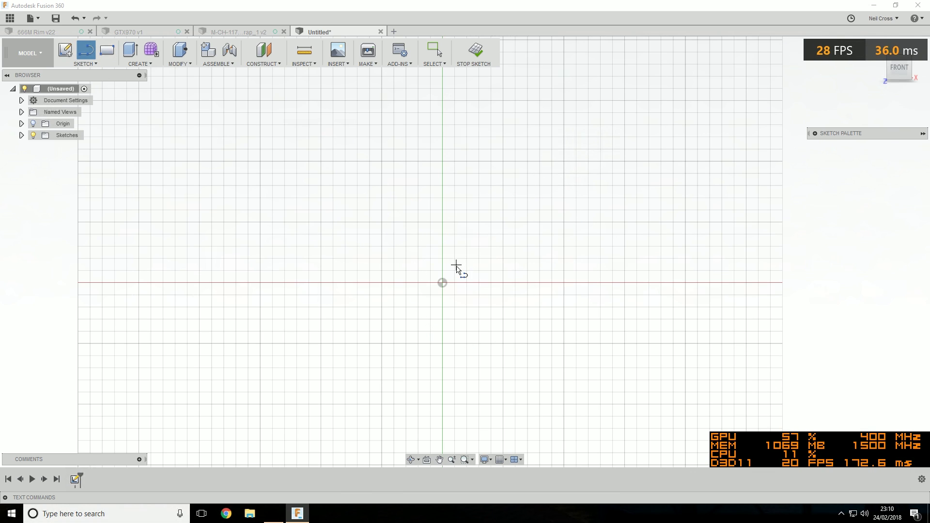
{"action": "left_click", "coordinate": [443, 284]}
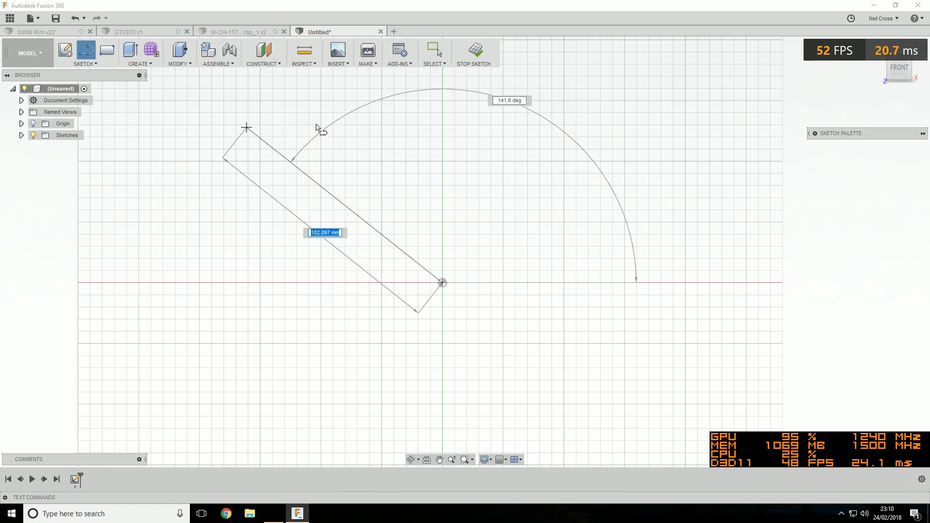
{"action": "key", "text": "Escape"}
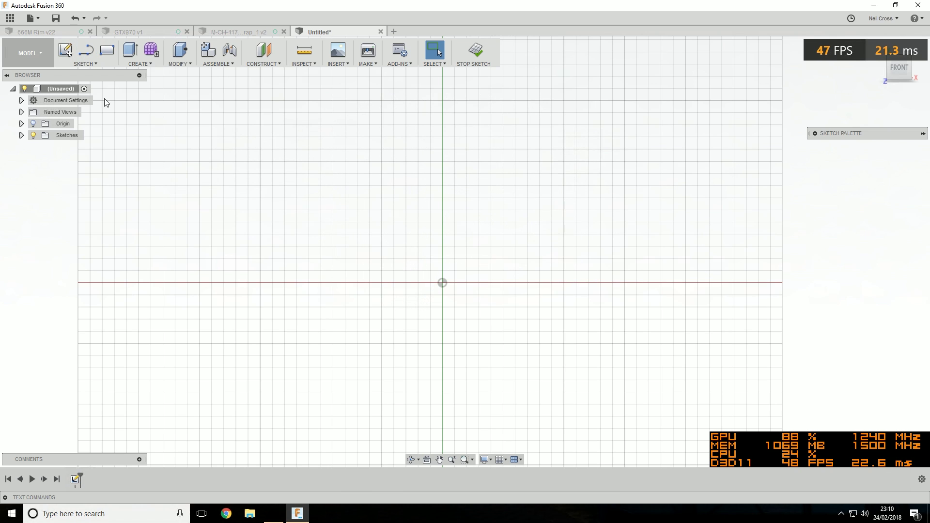
{"action": "key", "text": "l"}
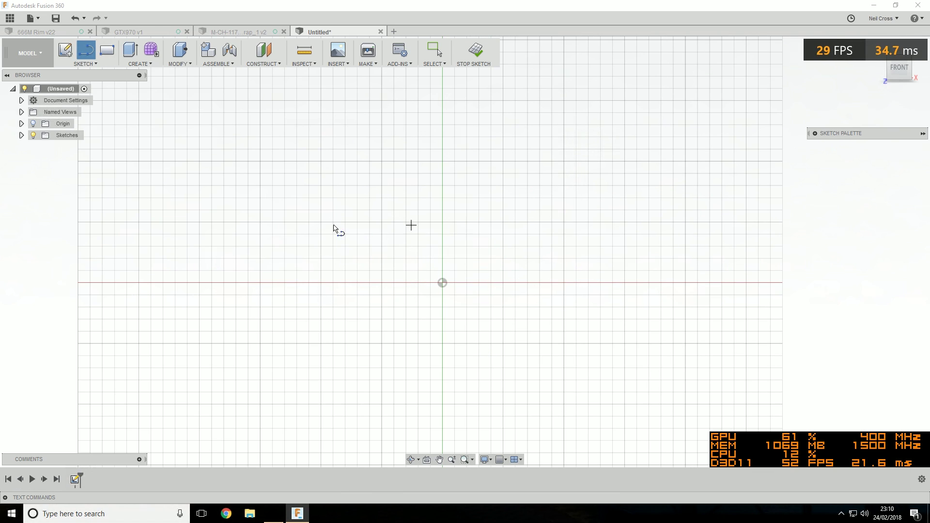
{"action": "left_click", "coordinate": [443, 283]}
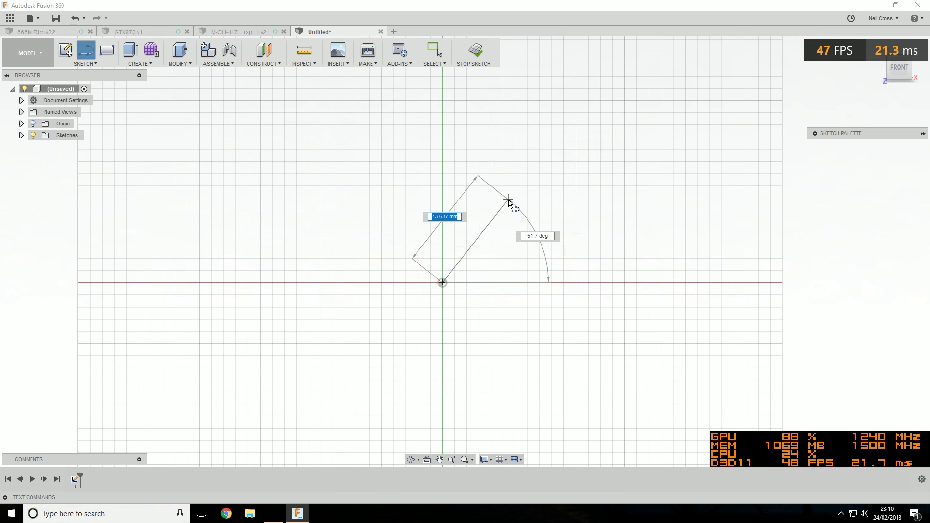
{"action": "key", "text": "Escape"}
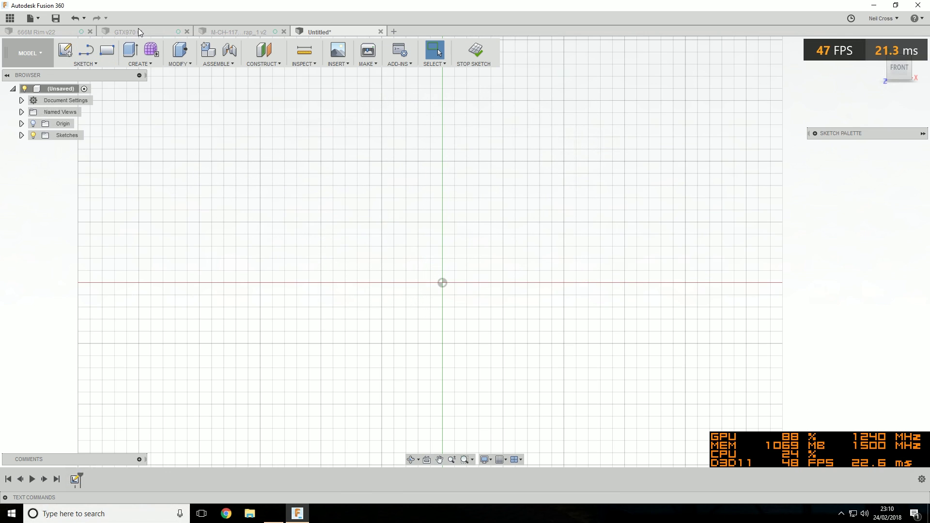
{"action": "key", "text": "l"}
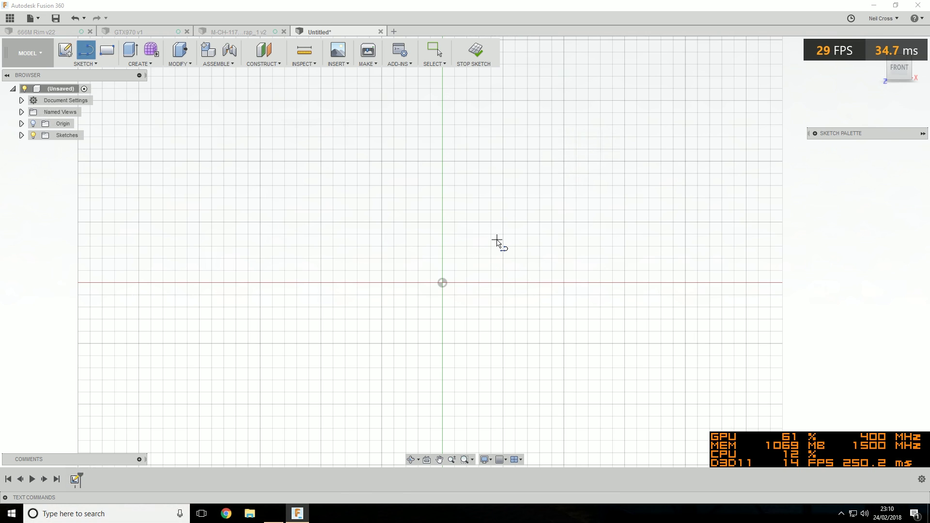
{"action": "left_click", "coordinate": [442, 283]}
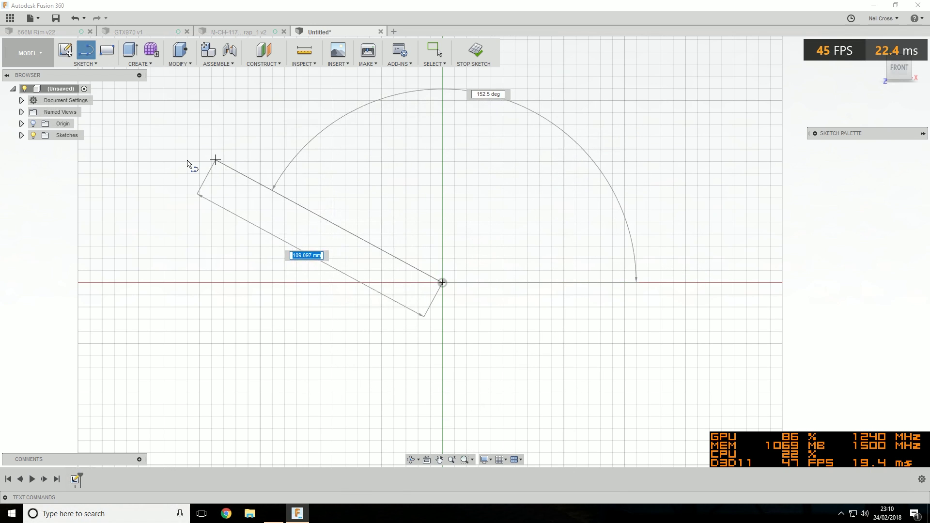
{"action": "key", "text": "Escape"}
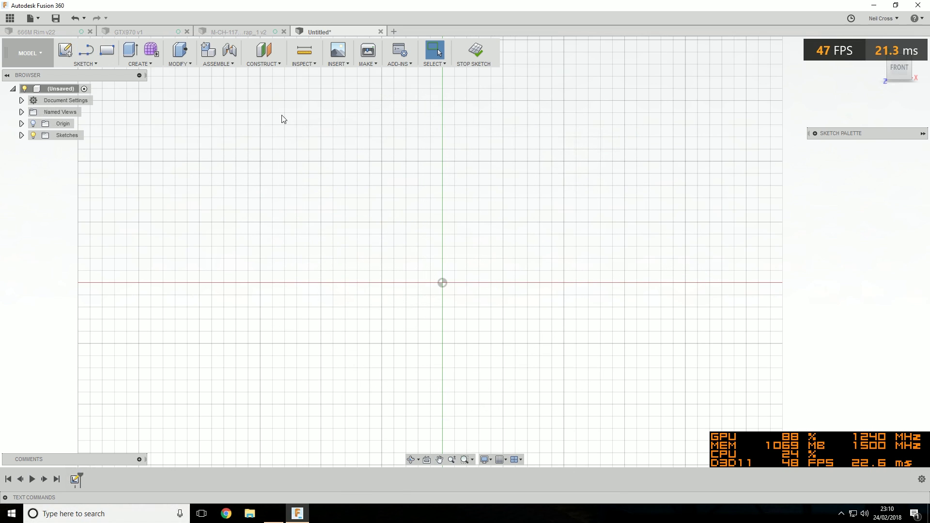
- Switch to the M-CH-1178 pedal assembly and orbit it to several angles
{"action": "left_click", "coordinate": [138, 30]}
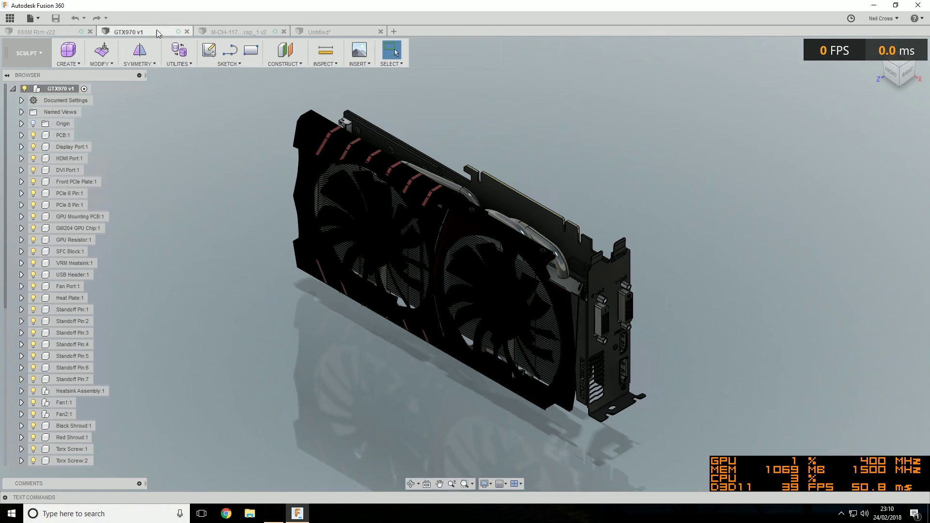
{"action": "left_click", "coordinate": [226, 32]}
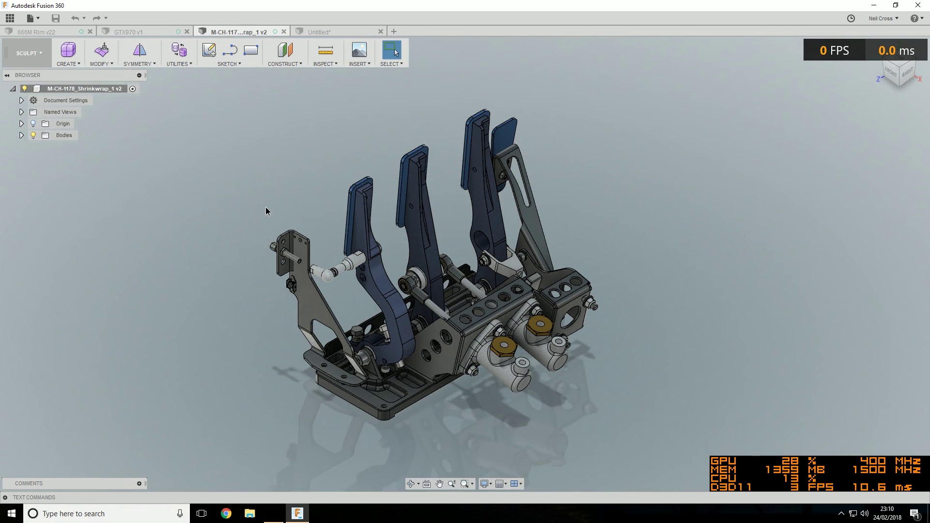
{"action": "middle_click_drag", "start_coordinate": [265, 207], "coordinate": [463, 168], "text": "shift"}
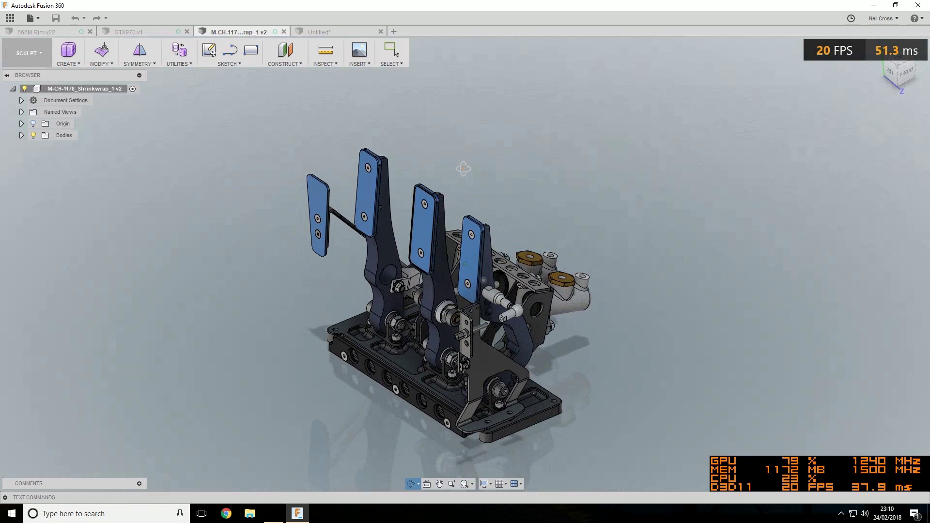
{"action": "left_click_drag", "start_coordinate": [464, 168], "coordinate": [252, 73]}
{"action": "key", "text": "Escape"}
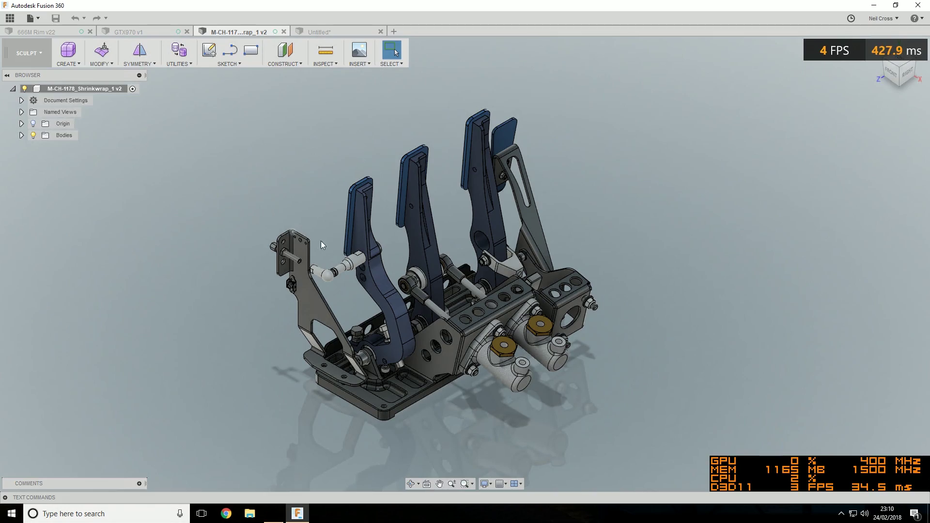
{"action": "middle_click_drag", "start_coordinate": [382, 260], "coordinate": [466, 172], "text": "shift"}
{"action": "key", "text": "Escape"}
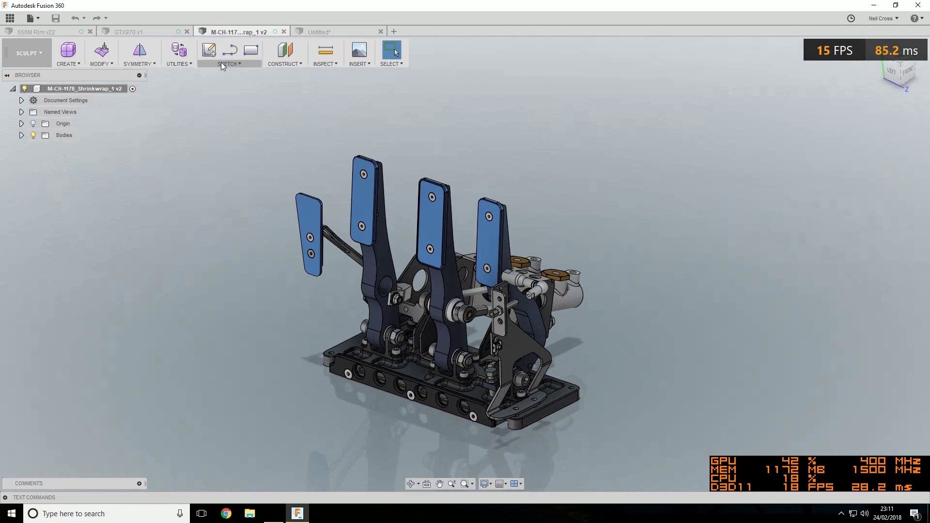
- Switch to the GTX970 card and orbit it to face its I/O bracket
{"action": "left_click", "coordinate": [130, 32]}
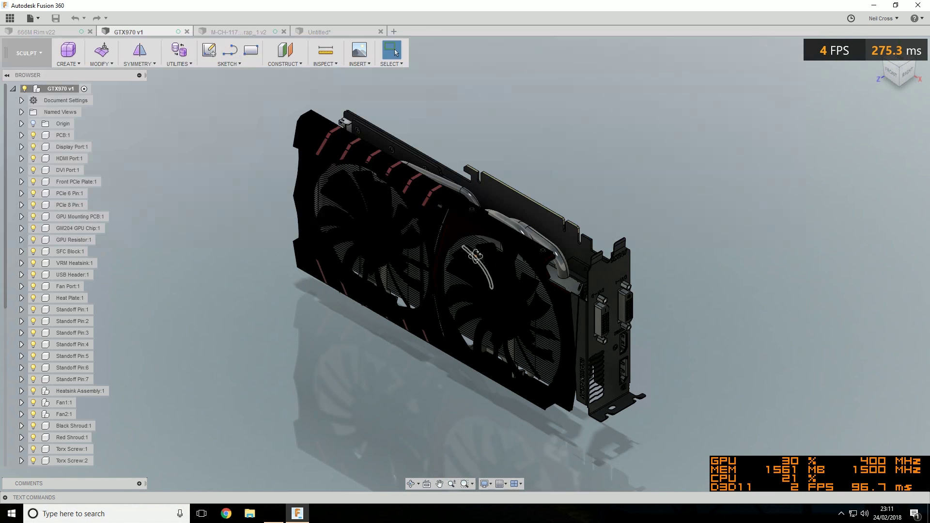
{"action": "middle_click_drag", "start_coordinate": [499, 223], "coordinate": [472, 217], "text": "shift"}
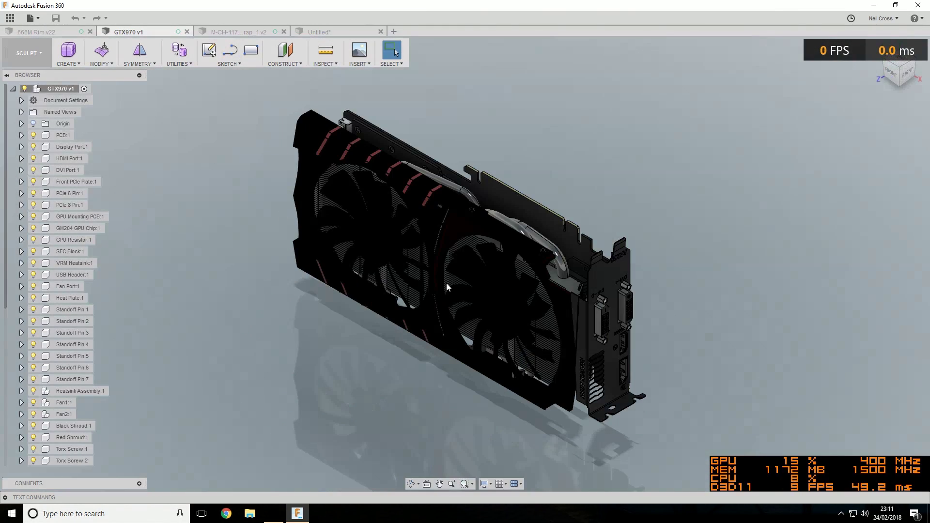
{"action": "middle_click_drag", "start_coordinate": [452, 284], "coordinate": [484, 213], "text": "shift"}
- Switch to the 666M Rim design and orbit the wheel round to its left side
{"action": "left_click", "coordinate": [54, 32]}
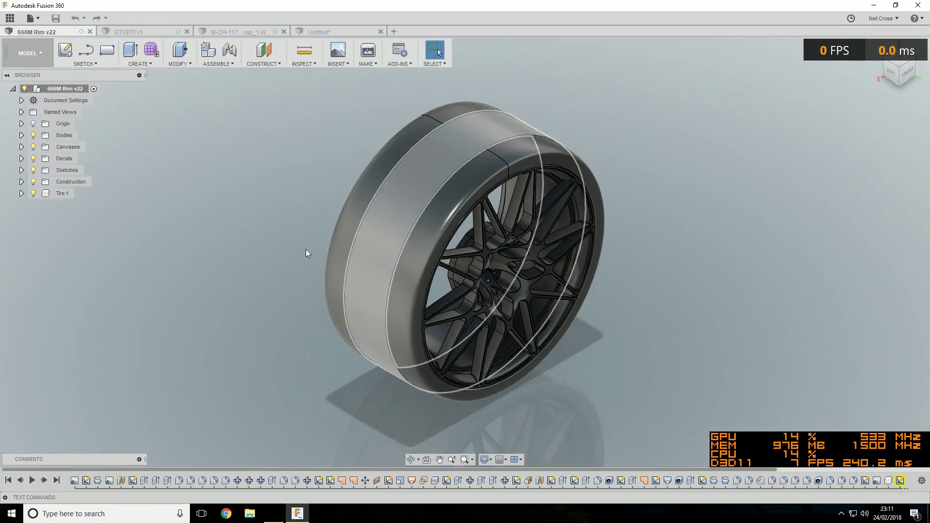
{"action": "middle_click_drag", "start_coordinate": [405, 270], "coordinate": [623, 258], "text": "shift"}
{"action": "middle_click_drag", "start_coordinate": [672, 222], "coordinate": [124, 335], "text": "shift"}
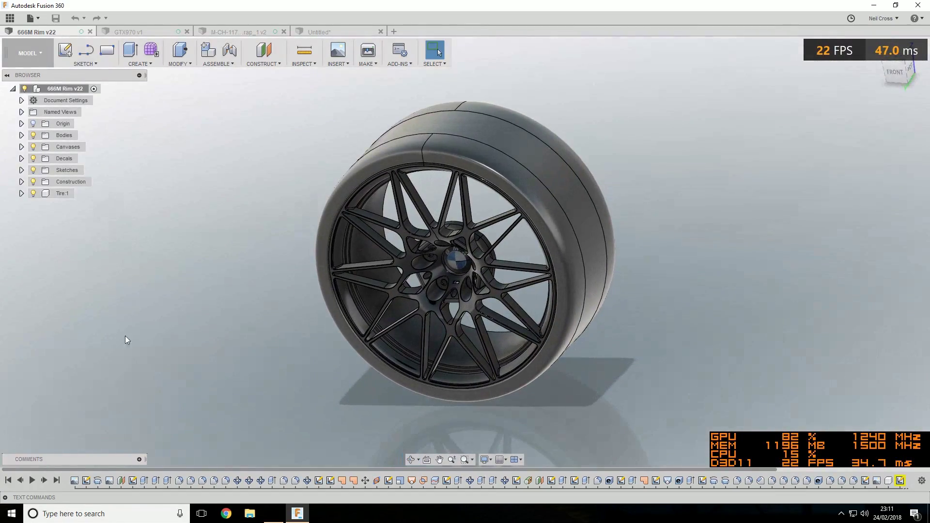
- Turn off anti-aliasing, ambient occlusion, object shadow, ground reflection and ground shadow, then orbit the wheel
{"action": "left_click", "coordinate": [486, 461]}
{"action": "mouse_move", "coordinate": [545, 402]}
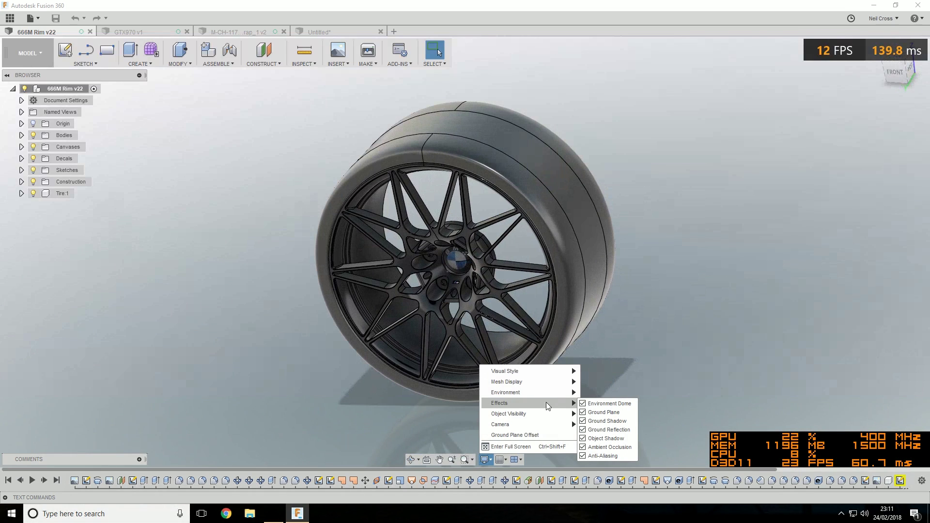
{"action": "left_click", "coordinate": [583, 456]}
{"action": "left_click", "coordinate": [583, 447]}
{"action": "left_click", "coordinate": [583, 438]}
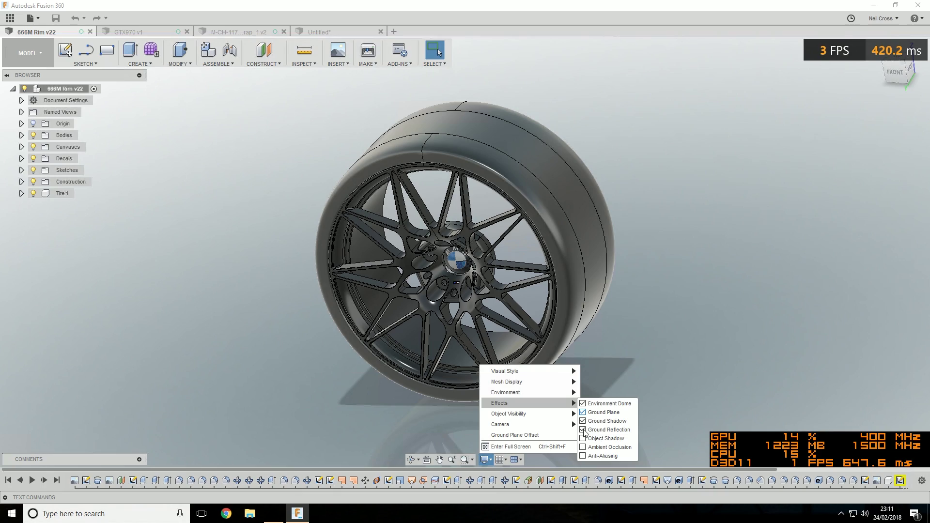
{"action": "left_click", "coordinate": [583, 430]}
{"action": "left_click", "coordinate": [583, 420]}
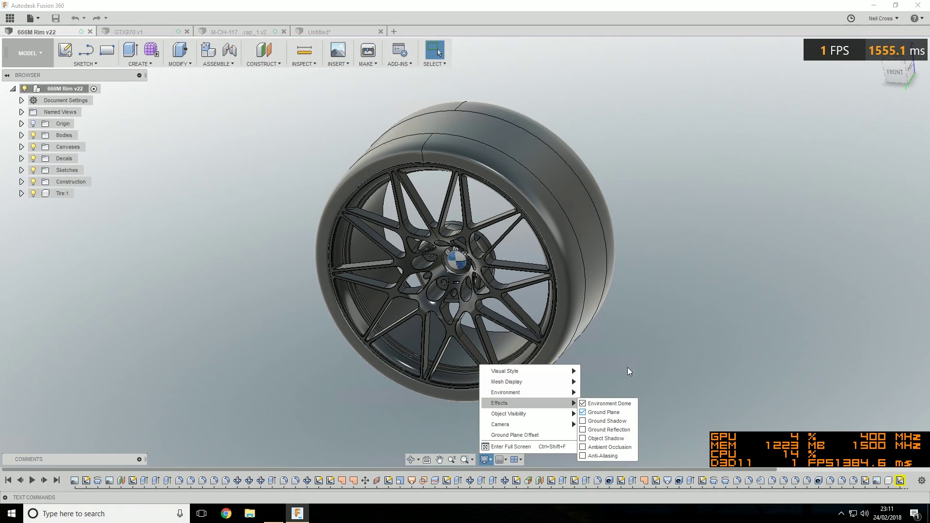
{"action": "middle_click_drag", "start_coordinate": [603, 326], "coordinate": [654, 352], "text": "shift"}
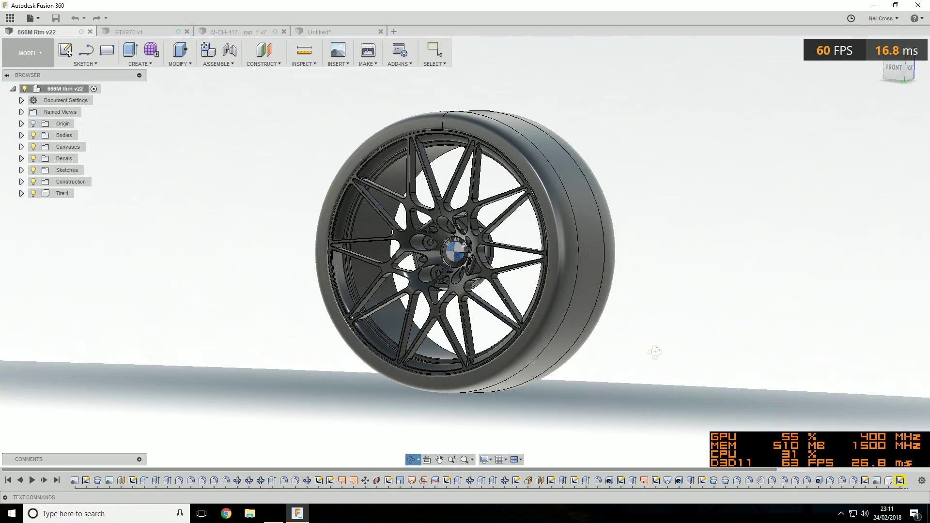
{"action": "left_click_drag", "start_coordinate": [655, 351], "coordinate": [644, 365]}
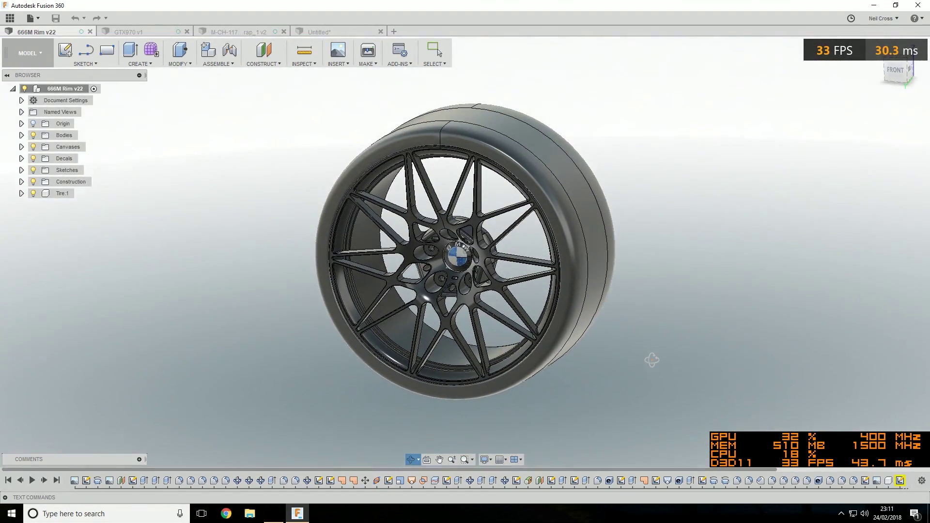
{"action": "key", "text": "Escape"}
- Switch to the GTX970 design and orbit the card slightly
{"action": "left_click", "coordinate": [155, 33]}
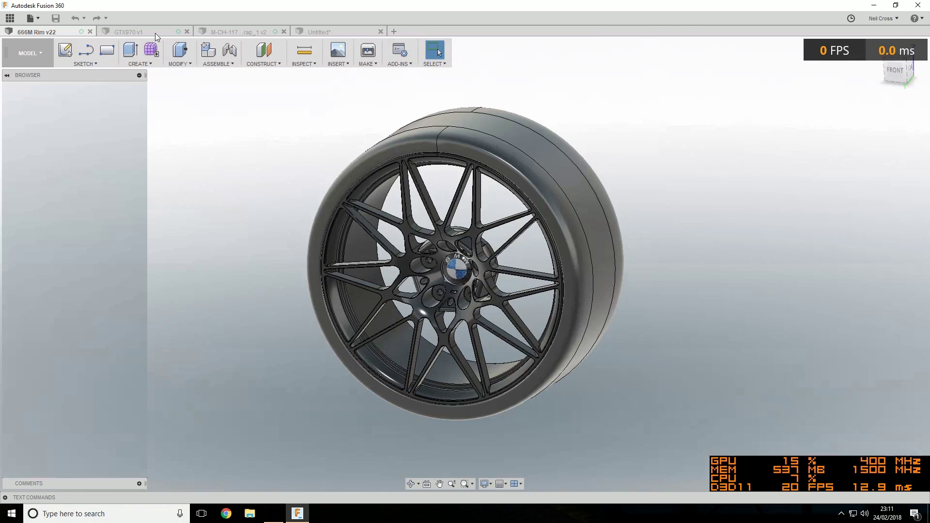
{"action": "left_click", "coordinate": [484, 483]}
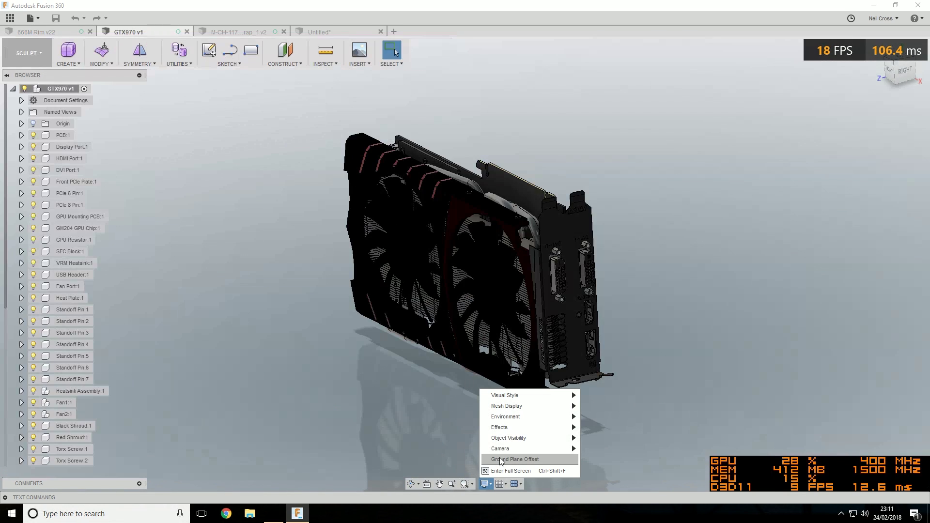
{"action": "left_click", "coordinate": [605, 445]}
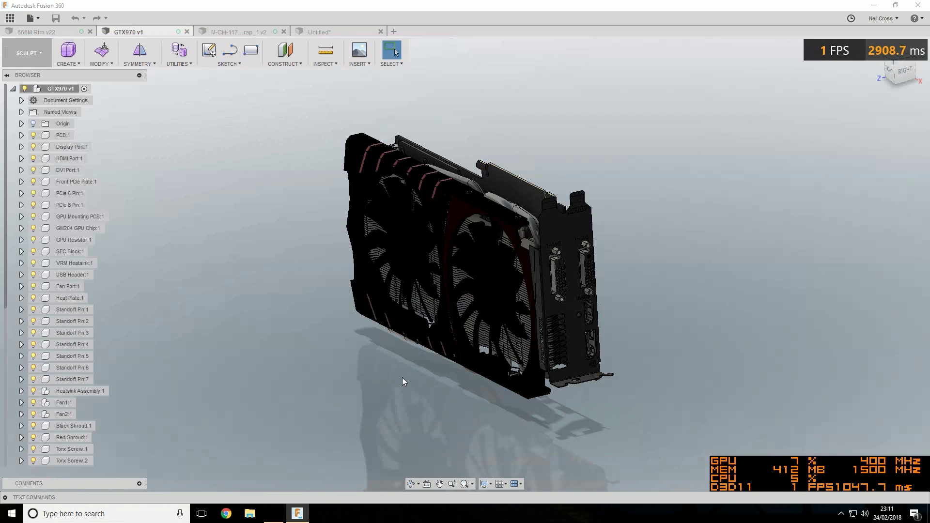
{"action": "left_click", "coordinate": [487, 484]}
{"action": "middle_click_drag", "start_coordinate": [420, 403], "coordinate": [446, 407], "text": "shift"}
- In display effects, enable anti-aliasing and disable object shadows, ground reflection and ground shadow
{"action": "left_click", "coordinate": [487, 484]}
{"action": "mouse_move", "coordinate": [556, 429]}
{"action": "left_click", "coordinate": [584, 480]}
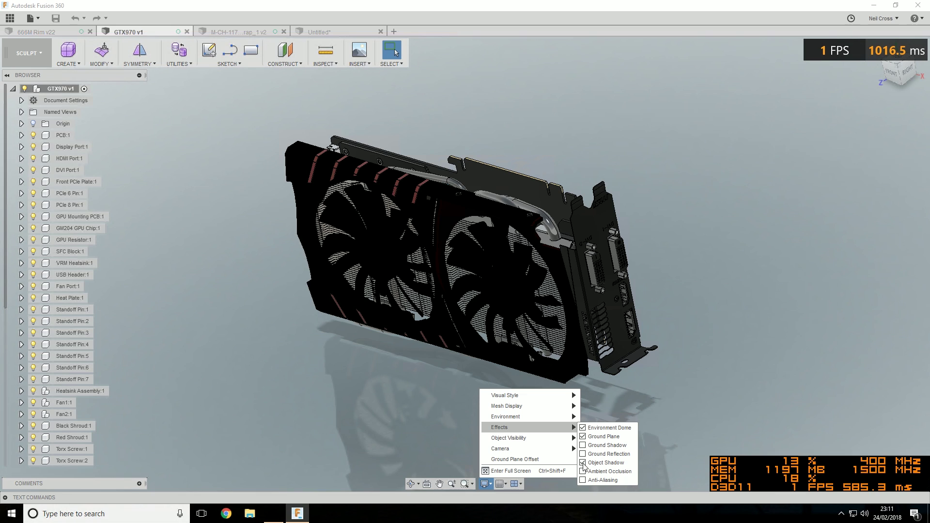
{"action": "left_click", "coordinate": [585, 463]}
{"action": "left_click", "coordinate": [583, 454]}
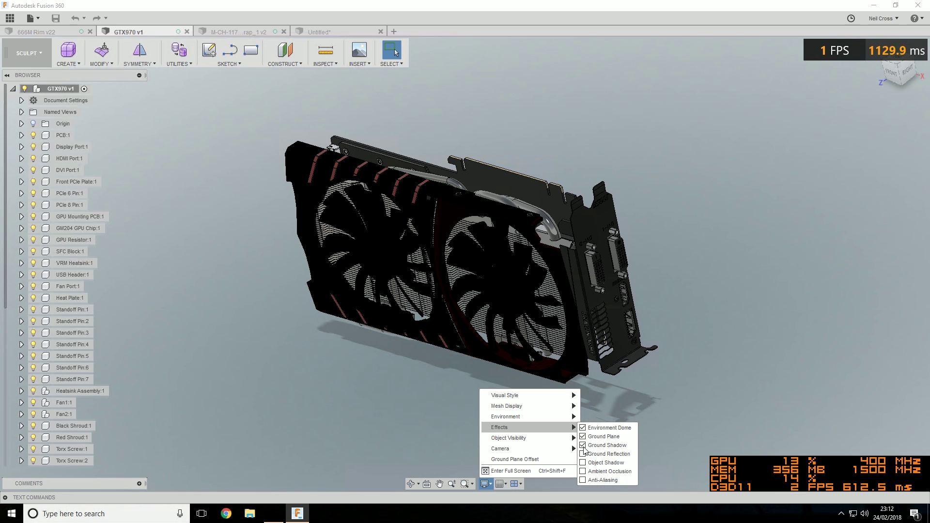
{"action": "left_click", "coordinate": [583, 445]}
{"action": "key", "text": "Escape"}
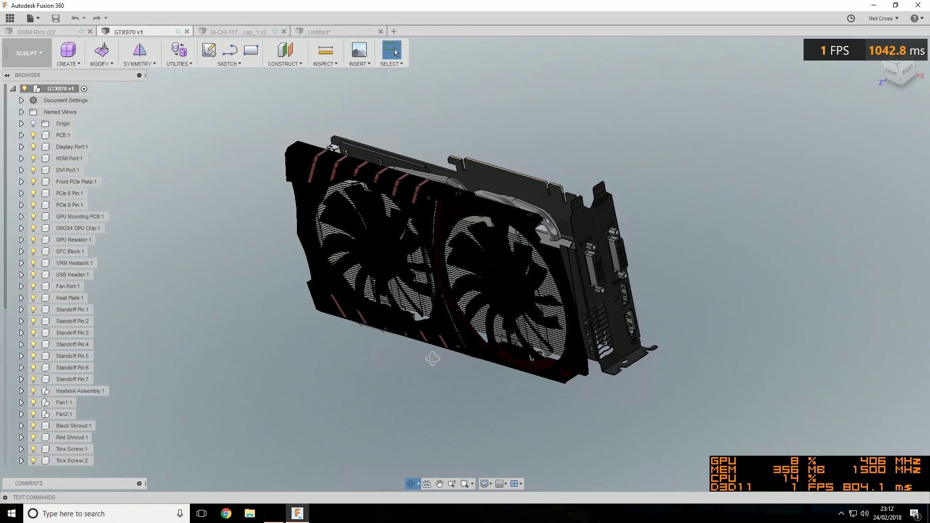
- Orbit the card to its bracket edge and back, then switch to the M-CH-1178 pedal assembly
{"action": "left_click_drag", "start_coordinate": [434, 358], "coordinate": [358, 324]}
{"action": "left_click_drag", "start_coordinate": [442, 328], "coordinate": [399, 234]}
{"action": "key", "text": "Escape"}
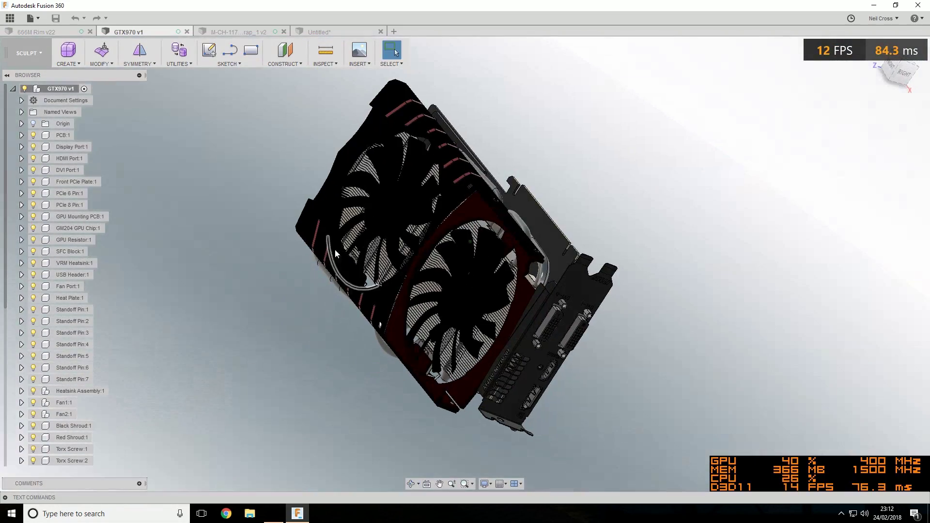
{"action": "left_click", "coordinate": [250, 33]}
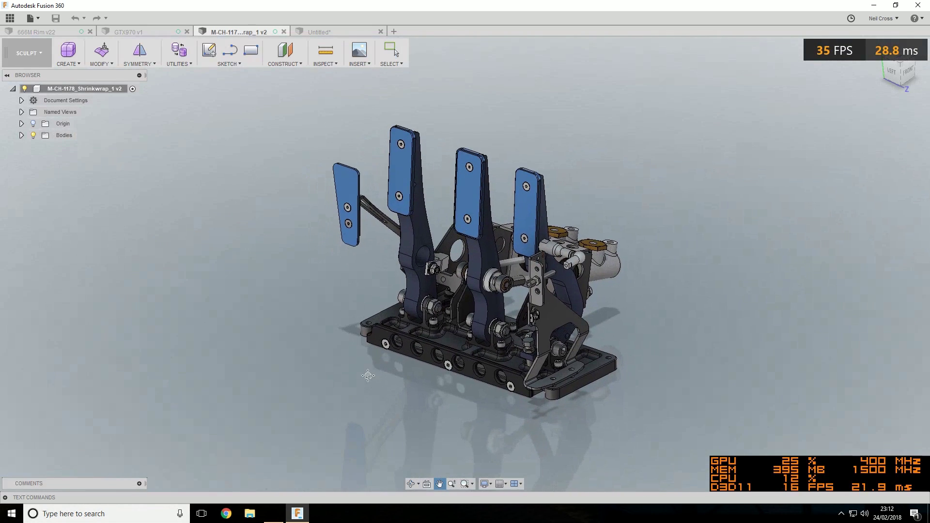
- Turn off the pedal assembly's ground reflection and ambient occlusion, then orbit toward the pedals' front
{"action": "left_click", "coordinate": [9, 19]}
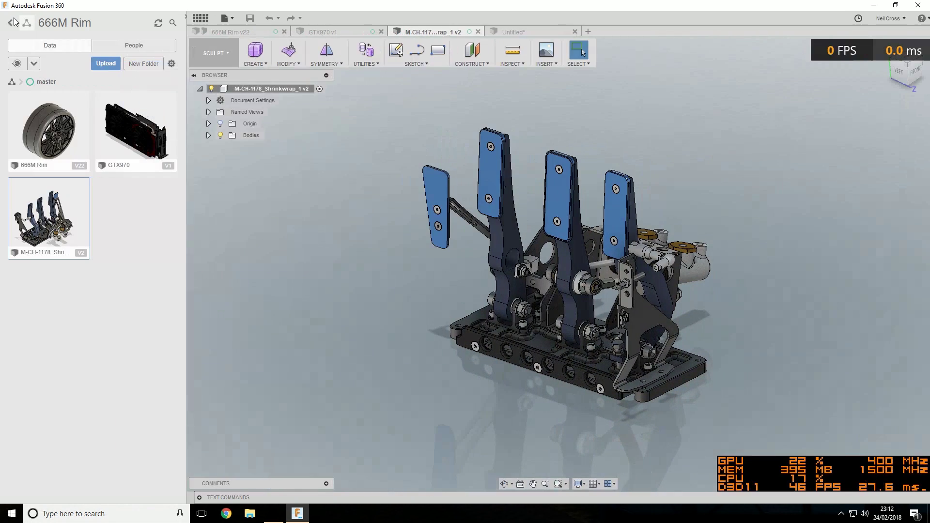
{"action": "left_click", "coordinate": [187, 17]}
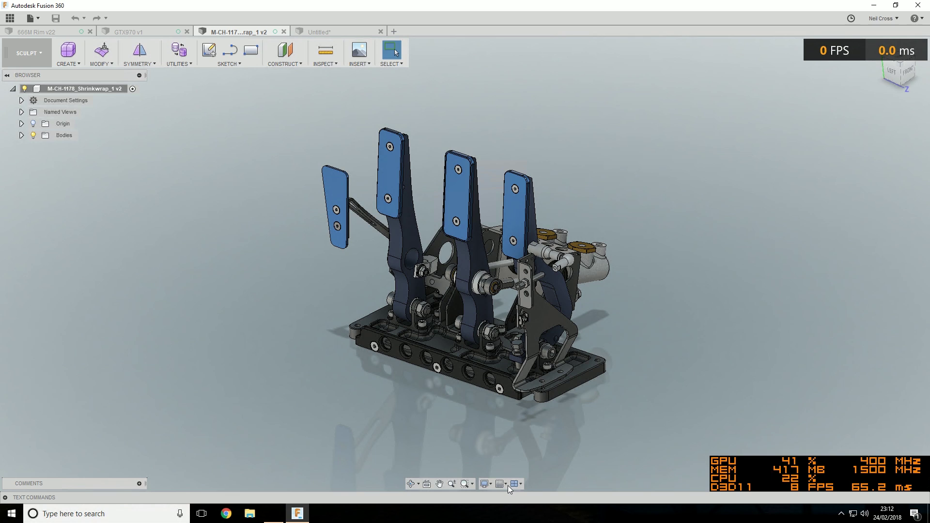
{"action": "left_click", "coordinate": [485, 483]}
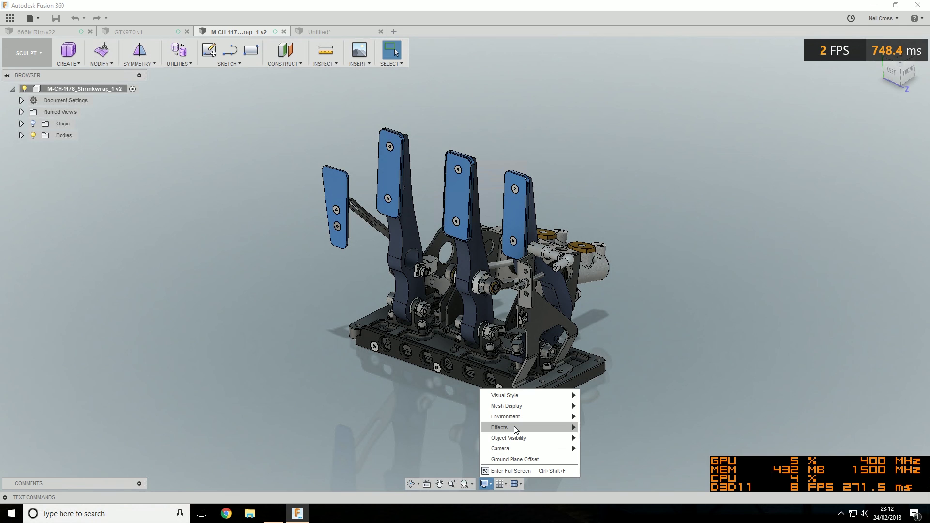
{"action": "mouse_move", "coordinate": [513, 426]}
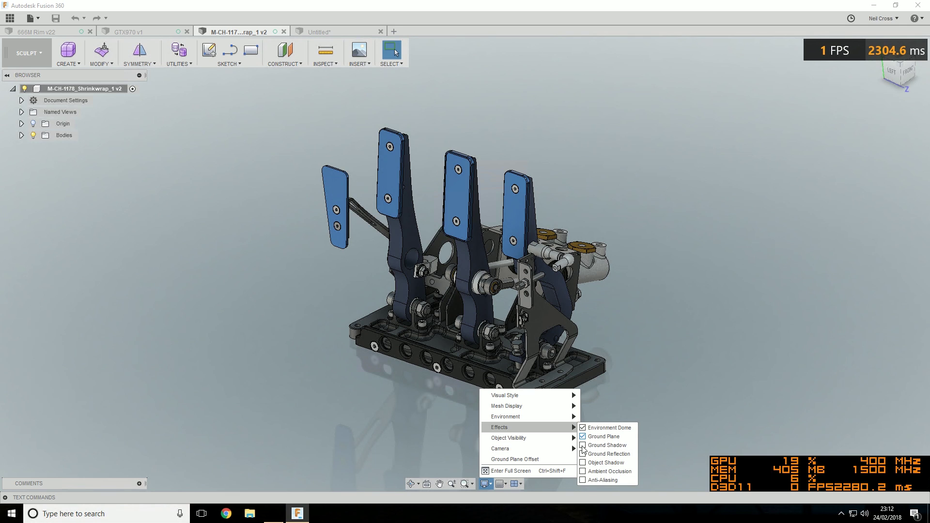
{"action": "left_click", "coordinate": [583, 455]}
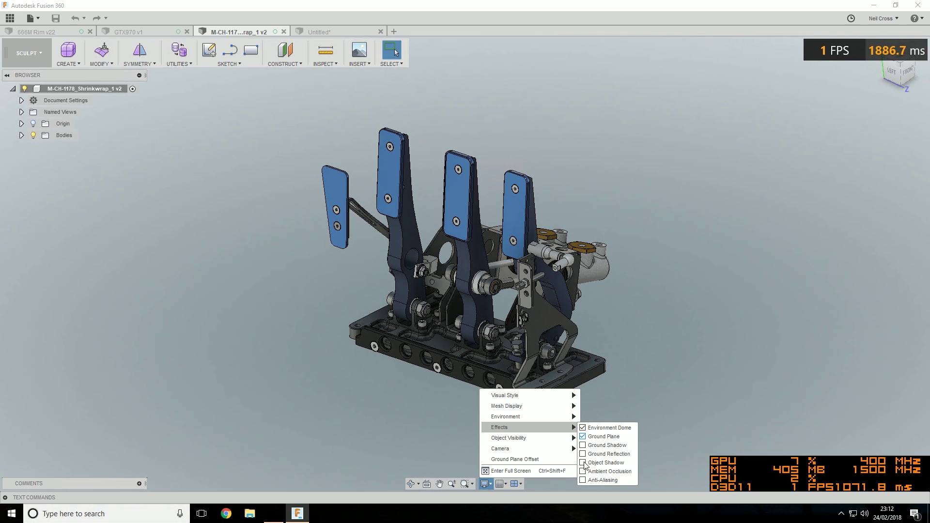
{"action": "left_click", "coordinate": [583, 472]}
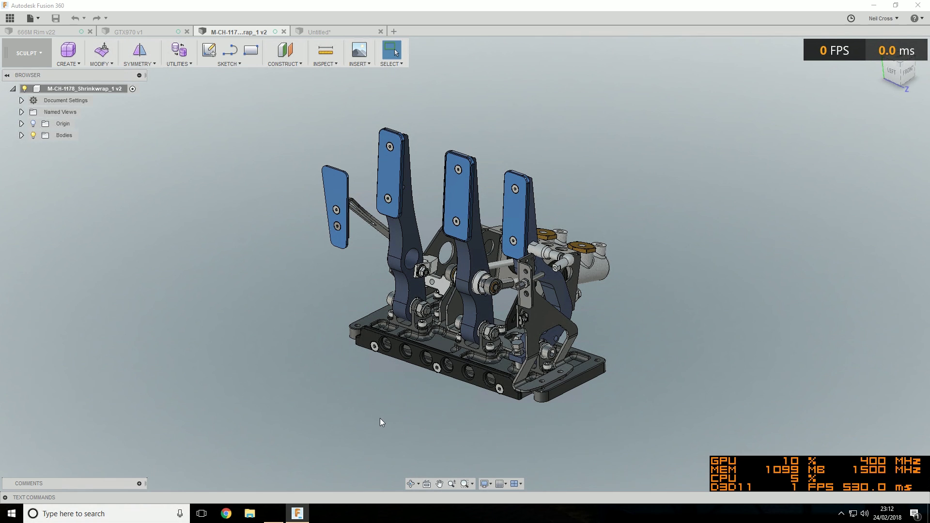
{"action": "mouse_move", "coordinate": [355, 312]}
{"action": "middle_mouse_down", "text": "shift"}
{"action": "mouse_move", "coordinate": [417, 308]}
{"action": "mouse_move", "coordinate": [368, 311]}
{"action": "middle_mouse_up", "text": "shift"}
{"action": "middle_click_drag", "start_coordinate": [427, 268], "coordinate": [497, 245], "text": "shift"}
- In the Untitled sketch, draw a 40 mm center-diameter circle at the origin
{"action": "left_click", "coordinate": [320, 31]}
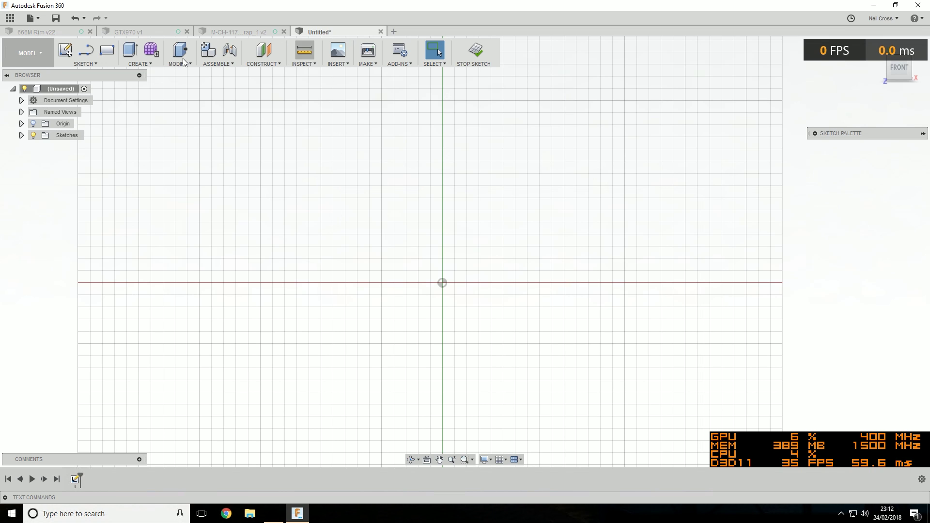
{"action": "left_click", "coordinate": [82, 64]}
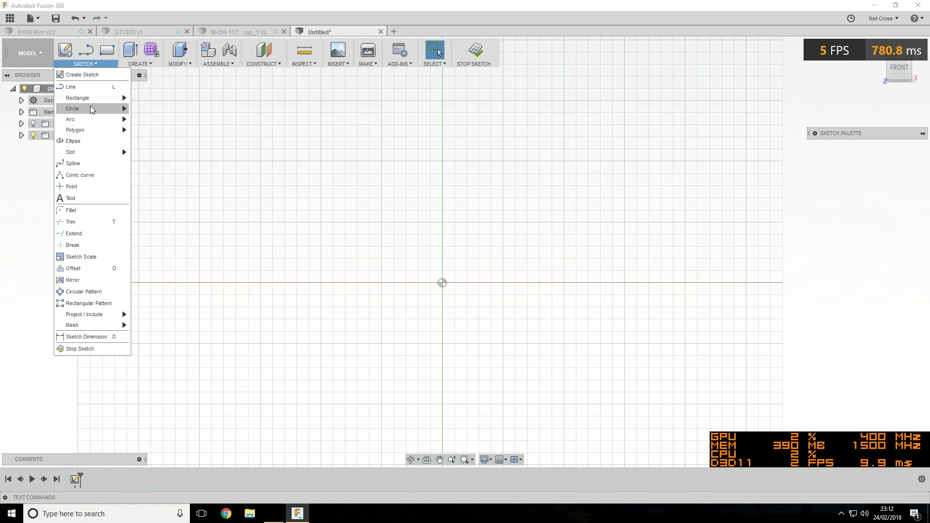
{"action": "mouse_move", "coordinate": [125, 108]}
{"action": "left_click", "coordinate": [160, 123]}
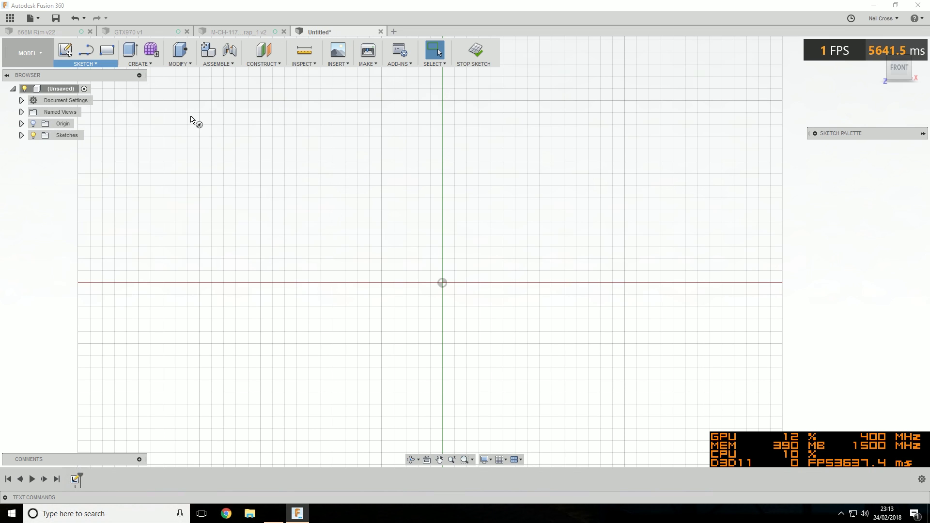
{"action": "left_click", "coordinate": [434, 280]}
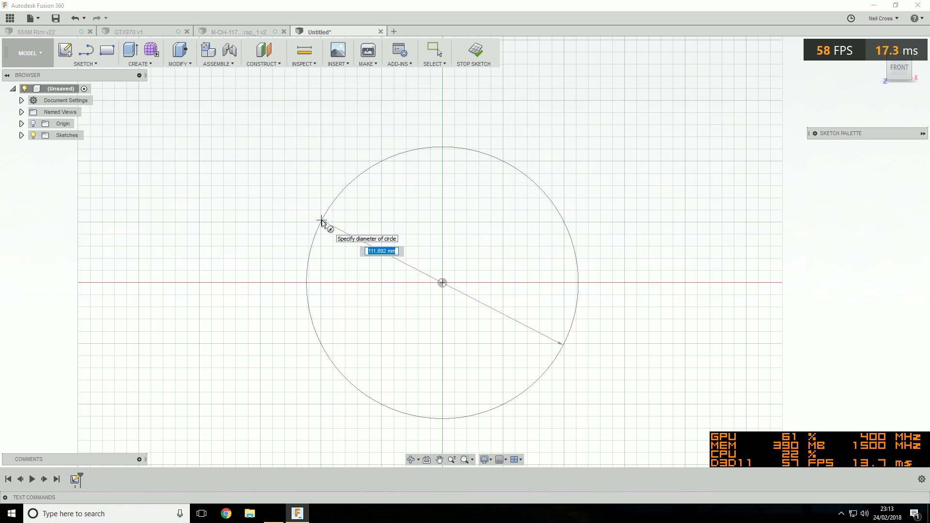
{"action": "key", "text": "Tab"}
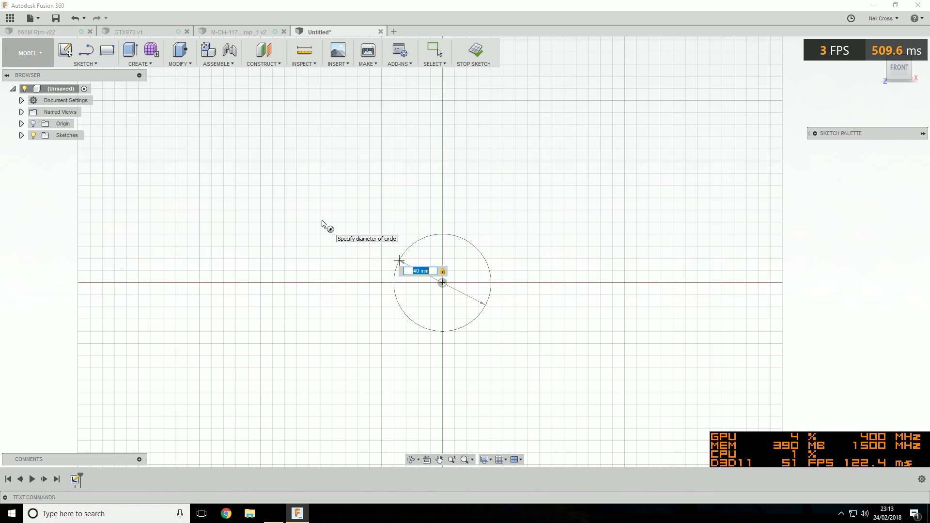
{"action": "key", "text": "Return"}
- Add a concentric outer circle at the origin and dimension it to 60 mm diameter
{"action": "key", "text": "c"}
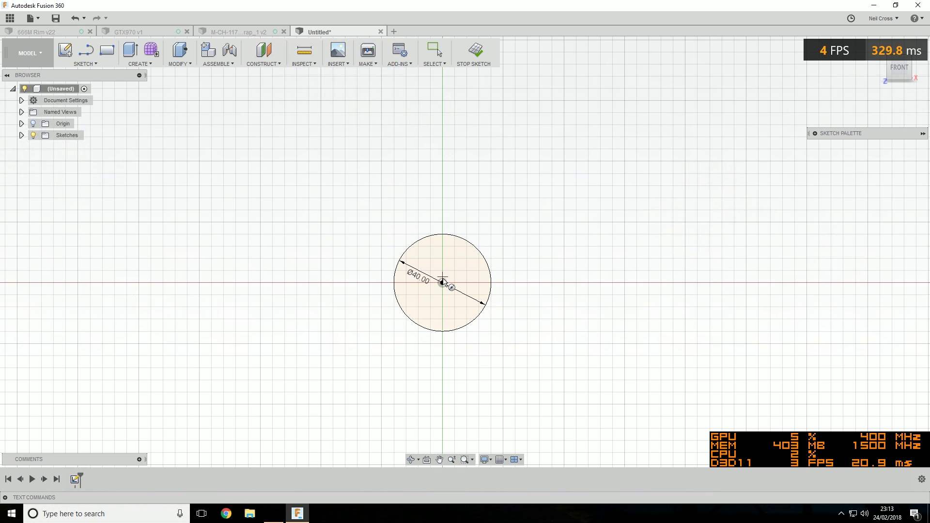
{"action": "left_click", "coordinate": [442, 282]}
{"action": "left_click", "coordinate": [521, 236]}
{"action": "key", "text": "d"}
{"action": "left_click", "coordinate": [521, 234]}
{"action": "left_click", "coordinate": [542, 201]}
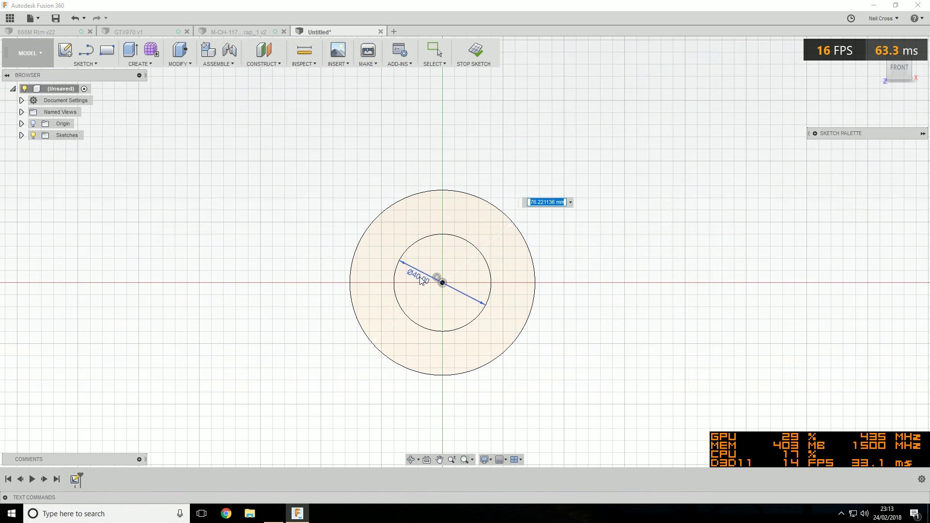
{"action": "type", "text": "60"}
{"action": "key", "text": "Return"}
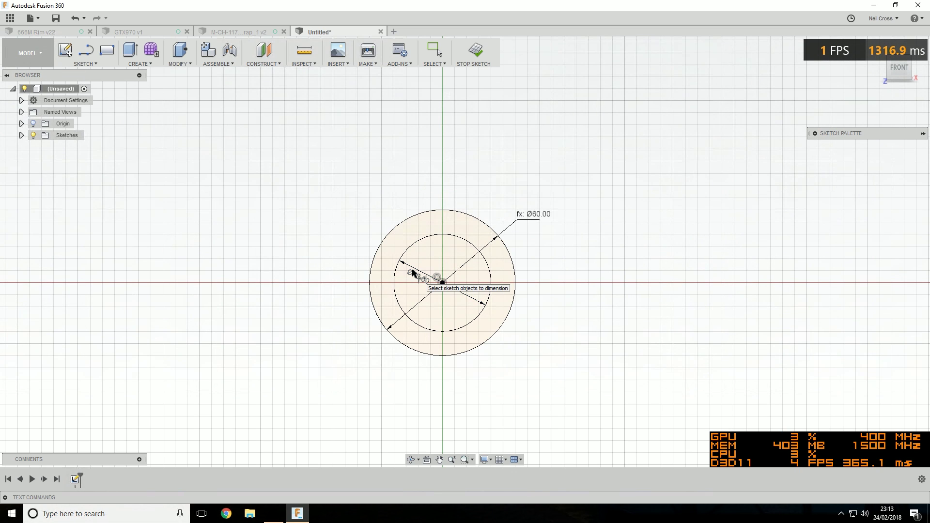
- Finish the sketch, extrude the ring into a 40 mm tube, and pick both end faces for a midplane
{"action": "left_click", "coordinate": [475, 51]}
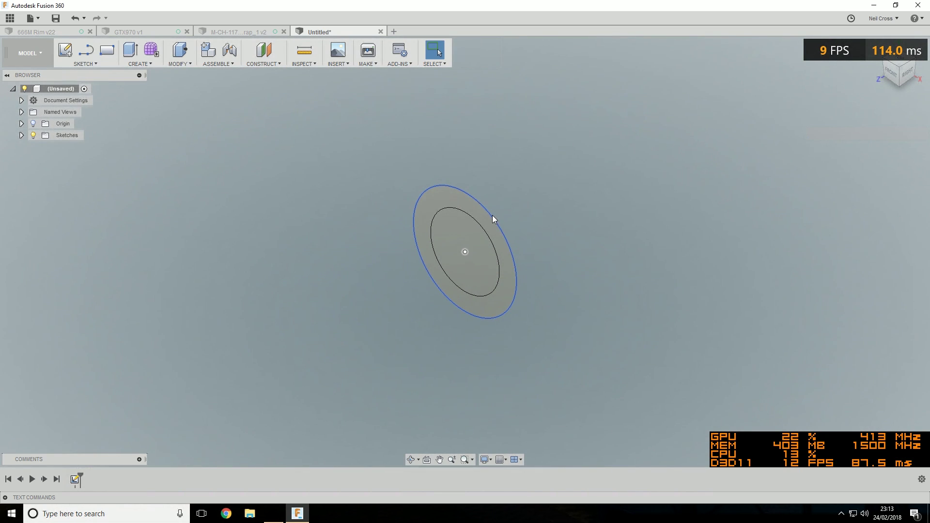
{"action": "key", "text": "e"}
{"action": "left_click", "coordinate": [458, 194]}
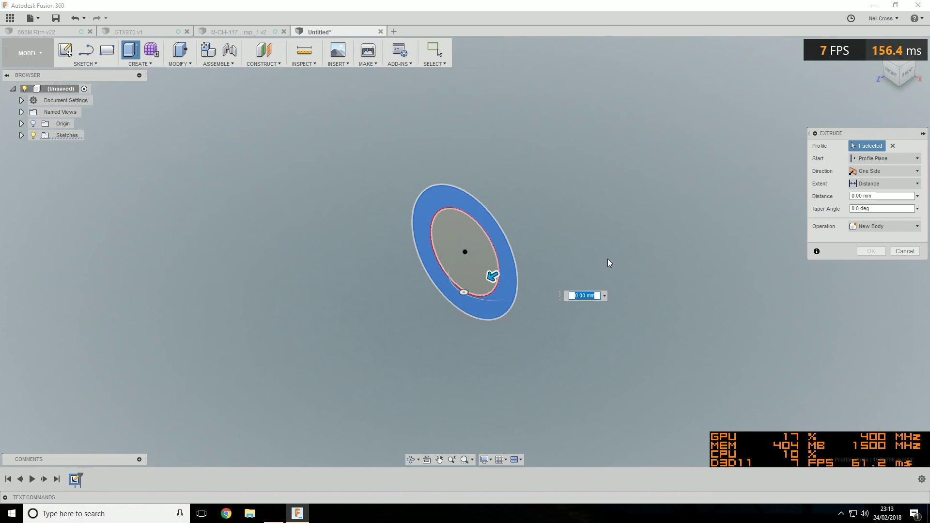
{"action": "left_click_drag", "start_coordinate": [497, 270], "coordinate": [585, 223]}
{"action": "key", "text": "Return"}
{"action": "left_click", "coordinate": [417, 216]}
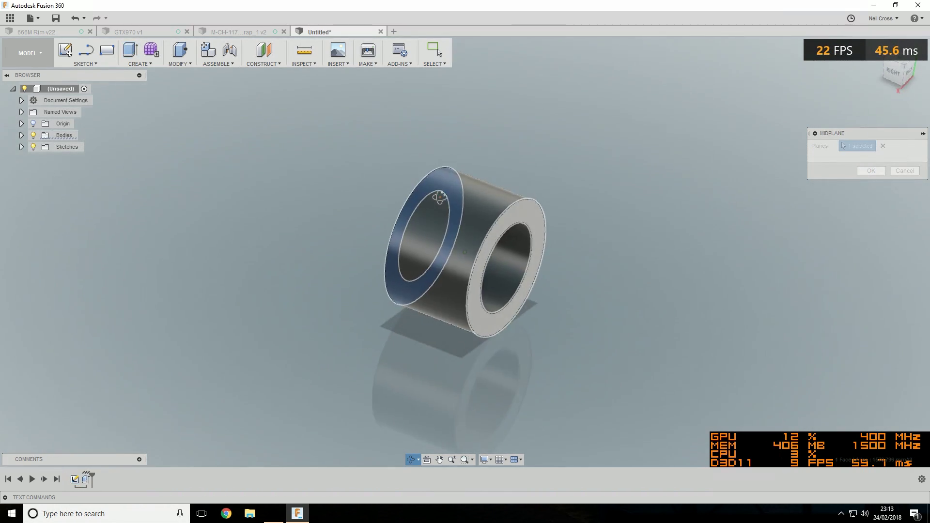
{"action": "left_click", "coordinate": [519, 219]}
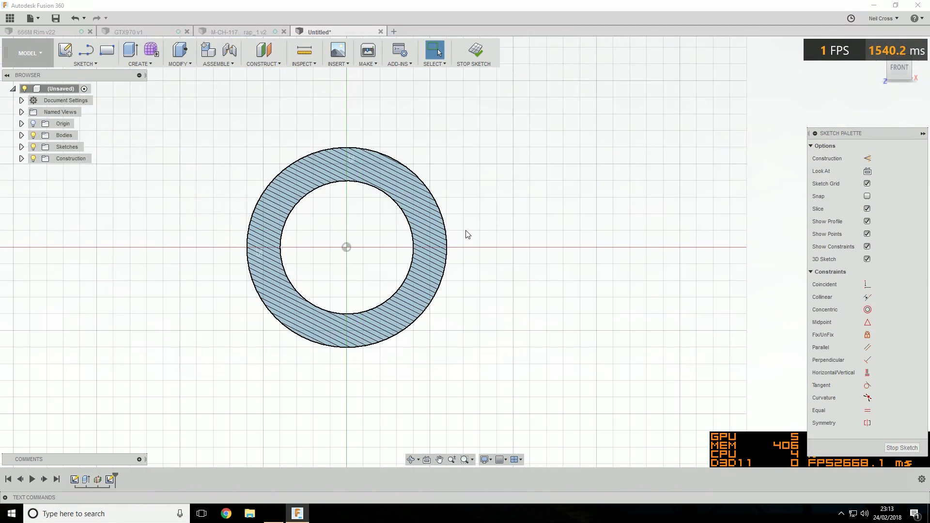
{"action": "scroll", "coordinate": [432, 222], "scroll_direction": "up", "scroll_amount": 3}
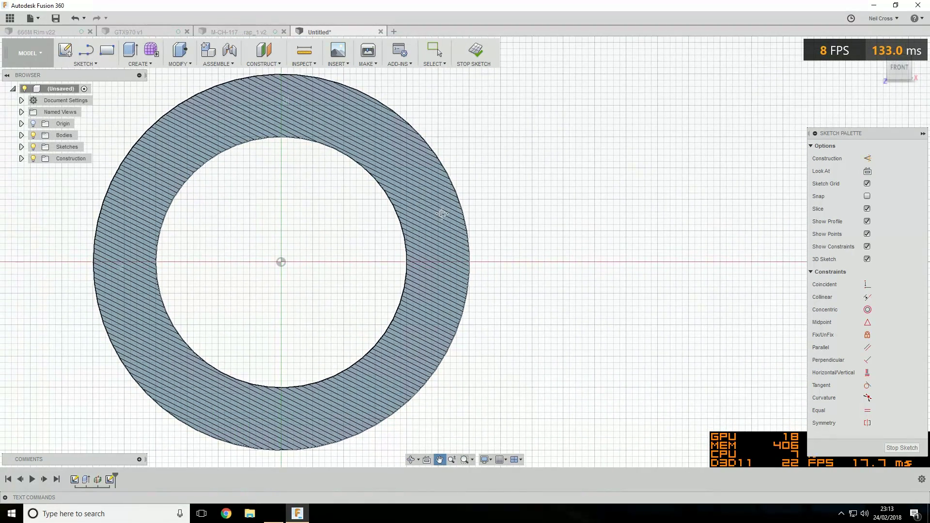
- Sketch a tapered lug profile: a line off the outer circle, a tangent arc tip, closing back on the circle
{"action": "left_click", "coordinate": [90, 66]}
{"action": "left_click", "coordinate": [72, 88]}
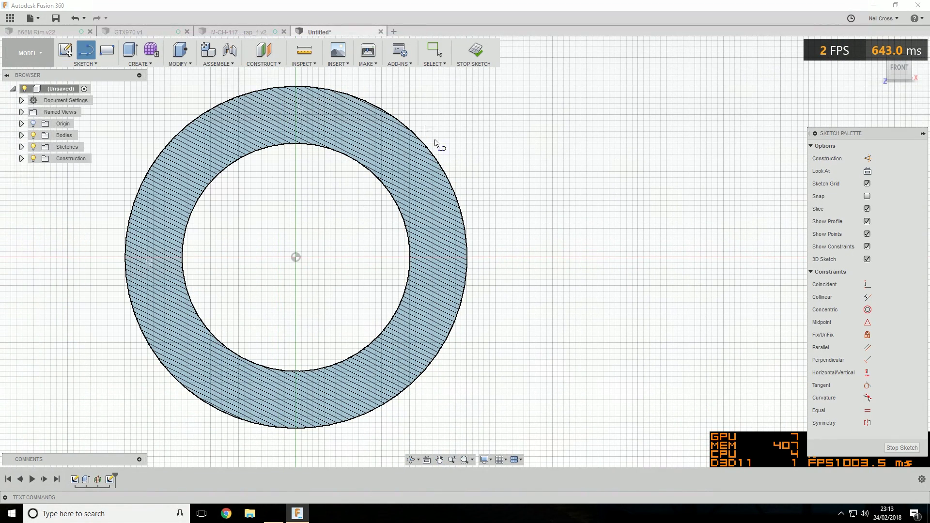
{"action": "left_click", "coordinate": [451, 187]}
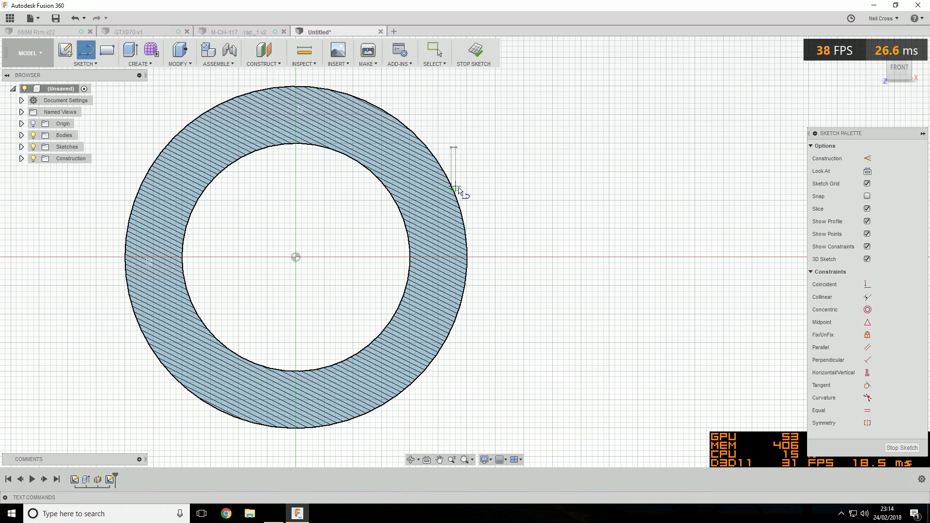
{"action": "left_click", "coordinate": [652, 230]}
{"action": "left_click_drag", "start_coordinate": [653, 231], "coordinate": [653, 295]}
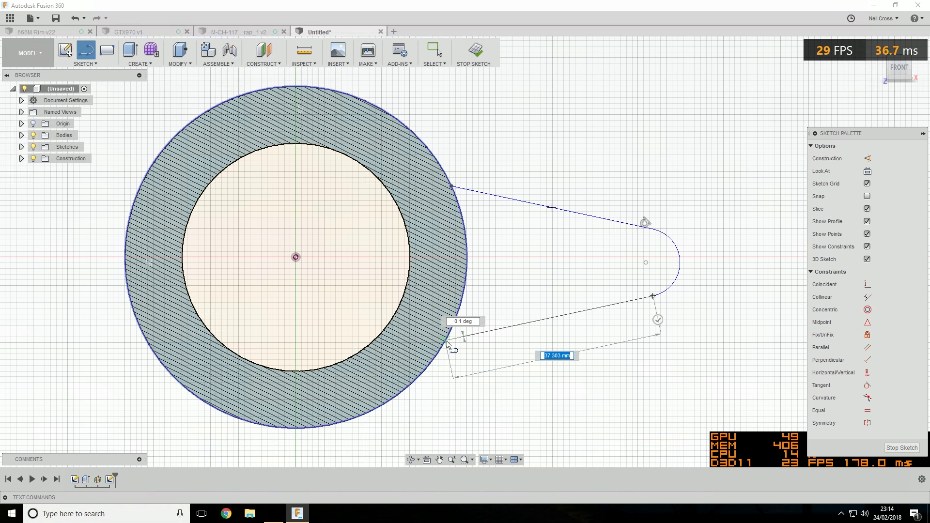
{"action": "left_click", "coordinate": [428, 373]}
{"action": "right_click", "coordinate": [483, 150]}
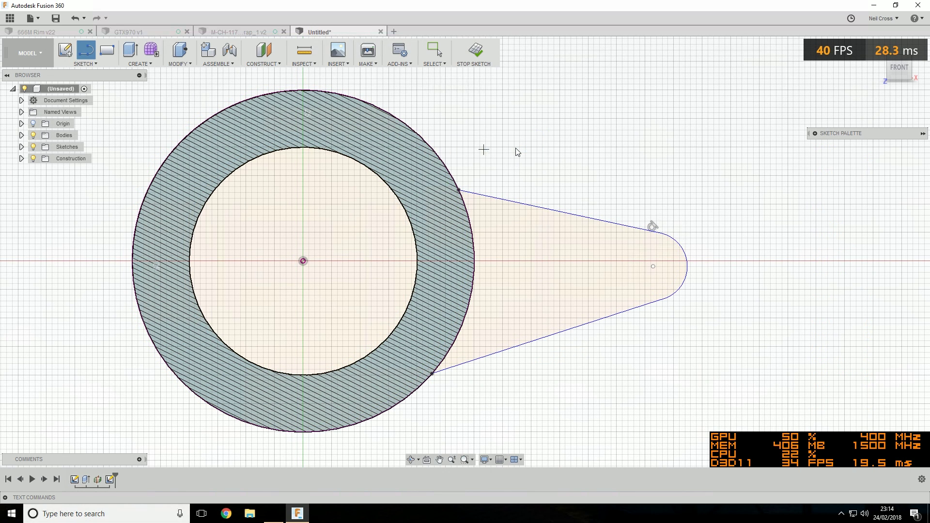
{"action": "left_click", "coordinate": [516, 151]}
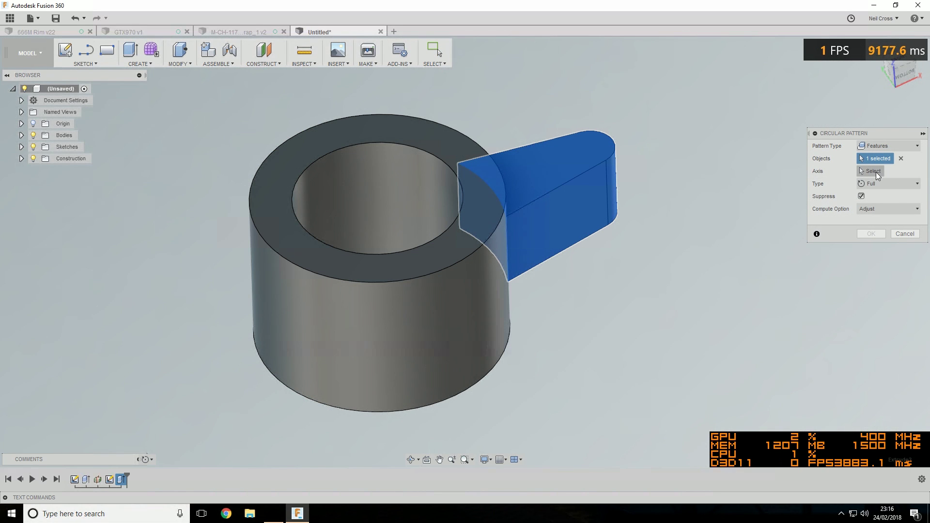
- Circular-pattern the lug around the hub bore axis with a quantity of 6
{"action": "left_click", "coordinate": [873, 172]}
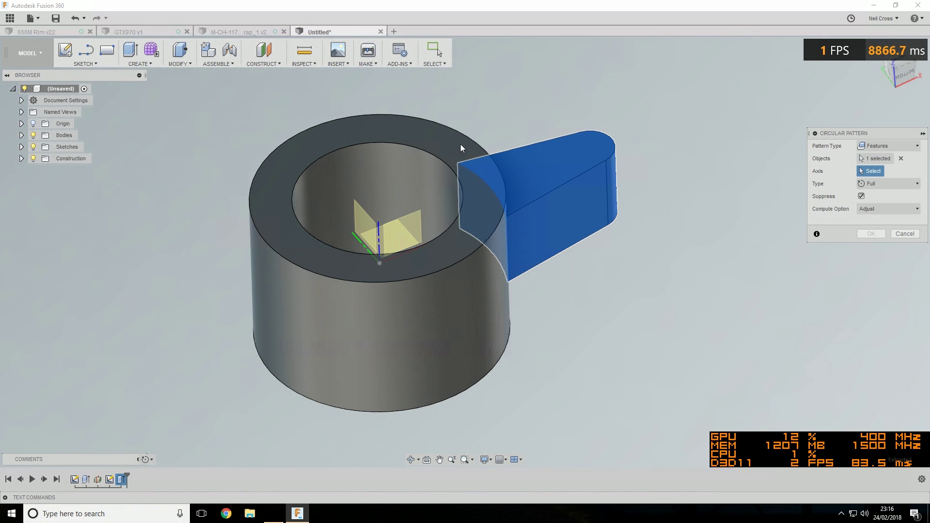
{"action": "left_click", "coordinate": [339, 185]}
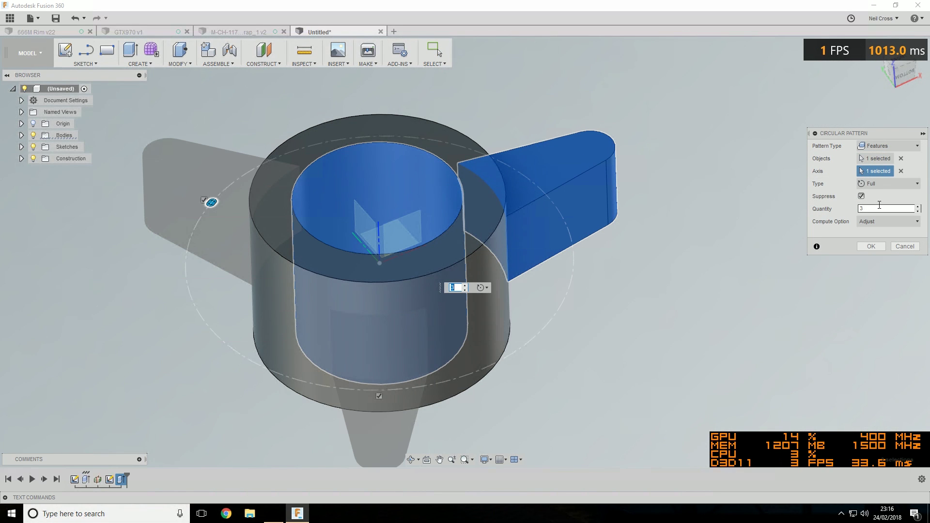
{"action": "left_click", "coordinate": [917, 206]}
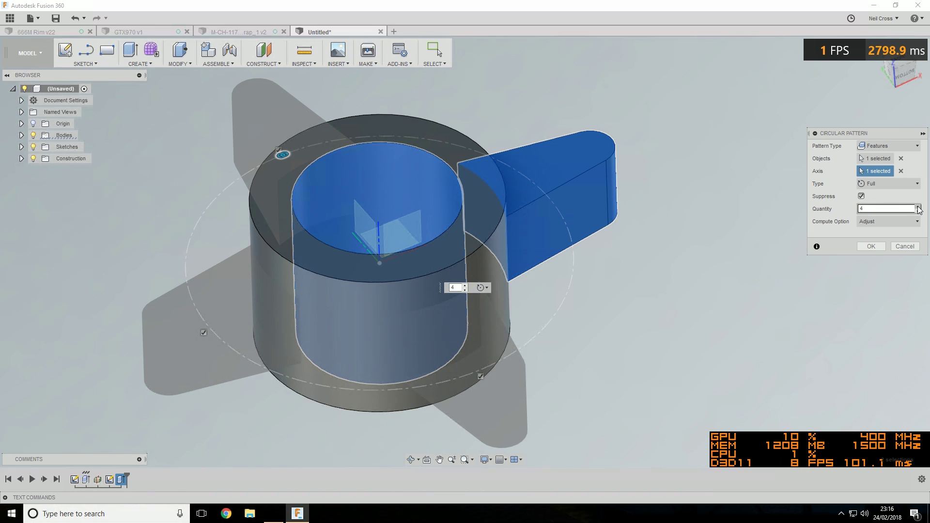
{"action": "left_click", "coordinate": [917, 207]}
{"action": "left_click", "coordinate": [917, 207]}
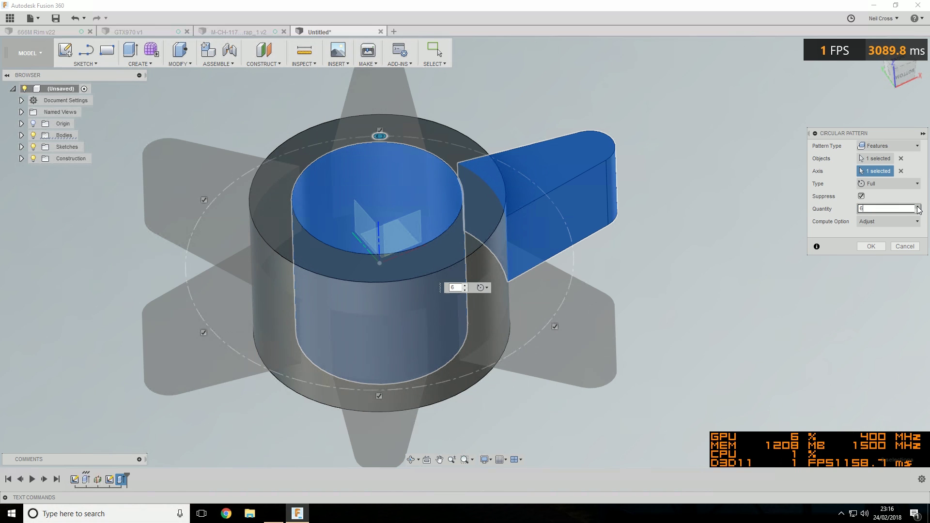
{"action": "left_click", "coordinate": [871, 245]}
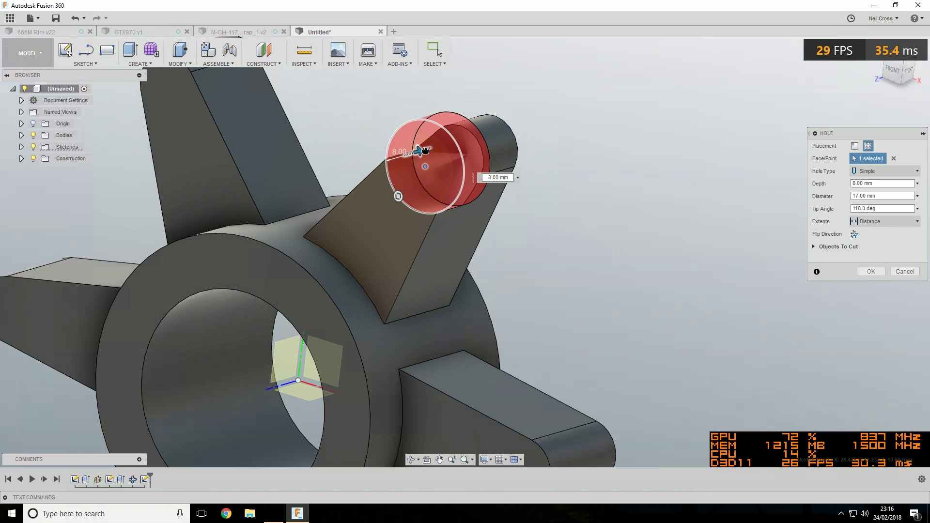
- Adjust the lug hole to a 4 mm diameter and lengthen its depth
{"action": "mouse_move", "coordinate": [425, 151]}
{"action": "left_mouse_down"}
{"action": "mouse_move", "coordinate": [515, 121]}
{"action": "mouse_move", "coordinate": [429, 147]}
{"action": "mouse_move", "coordinate": [439, 146]}
{"action": "left_mouse_up"}
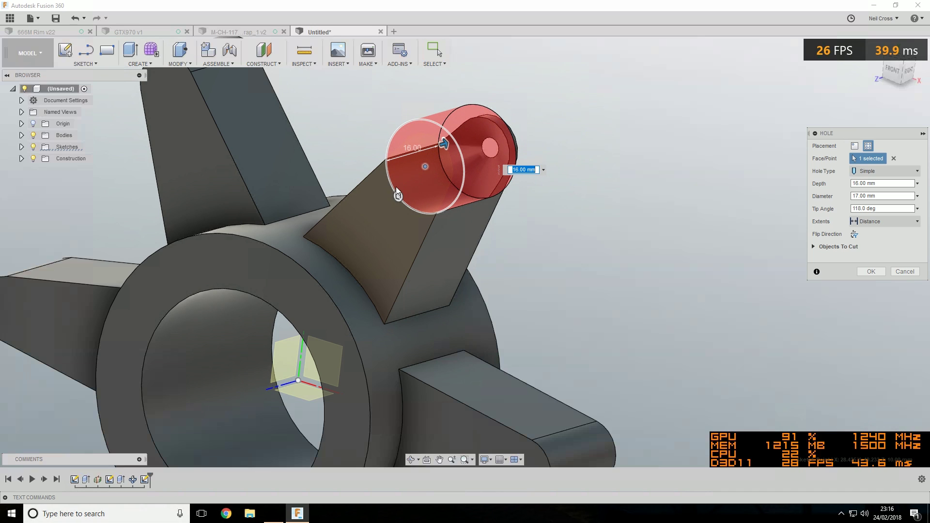
{"action": "left_click_drag", "start_coordinate": [398, 196], "coordinate": [413, 178]}
{"action": "left_click_drag", "start_coordinate": [470, 146], "coordinate": [550, 129]}
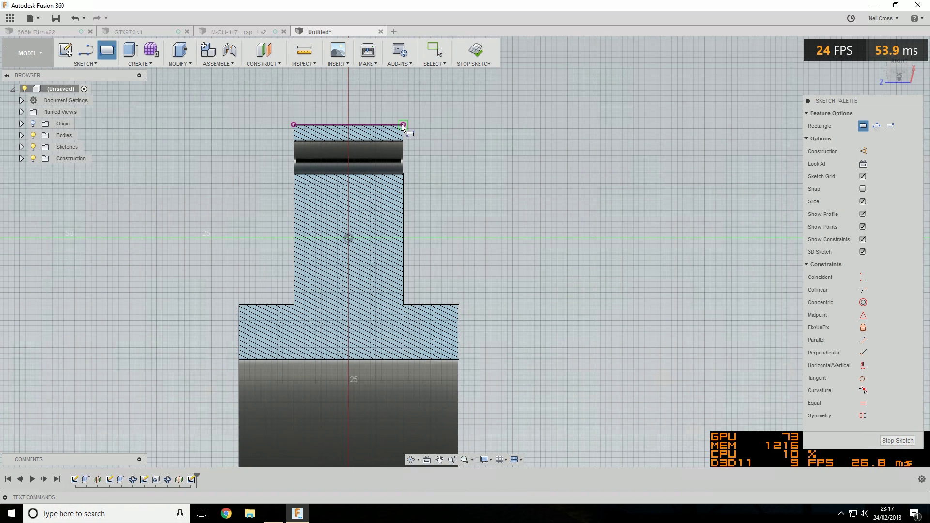
- Complete the narrow rectangle at the lug's top corner and stop the sketch
{"action": "left_click", "coordinate": [403, 124]}
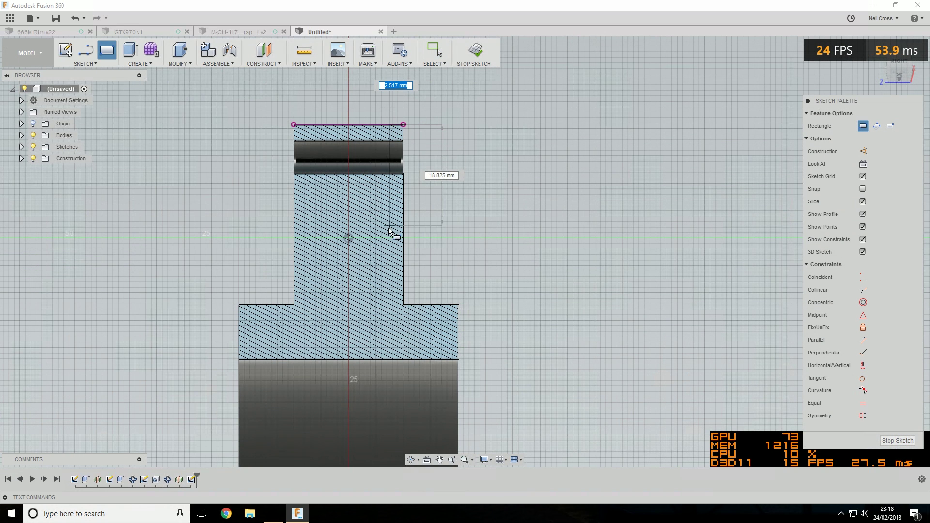
{"action": "left_click", "coordinate": [473, 56]}
{"action": "middle_click_drag", "start_coordinate": [414, 166], "coordinate": [203, 86], "text": "shift"}
- Revolve the narrow rectangle 360° around the hub axis as a cut, notching every lug
{"action": "left_click", "coordinate": [143, 63]}
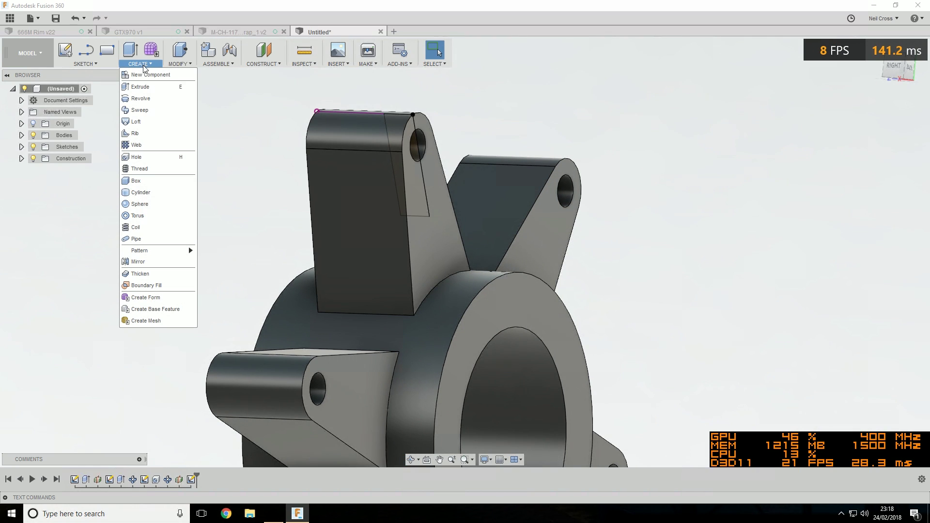
{"action": "left_click", "coordinate": [148, 98]}
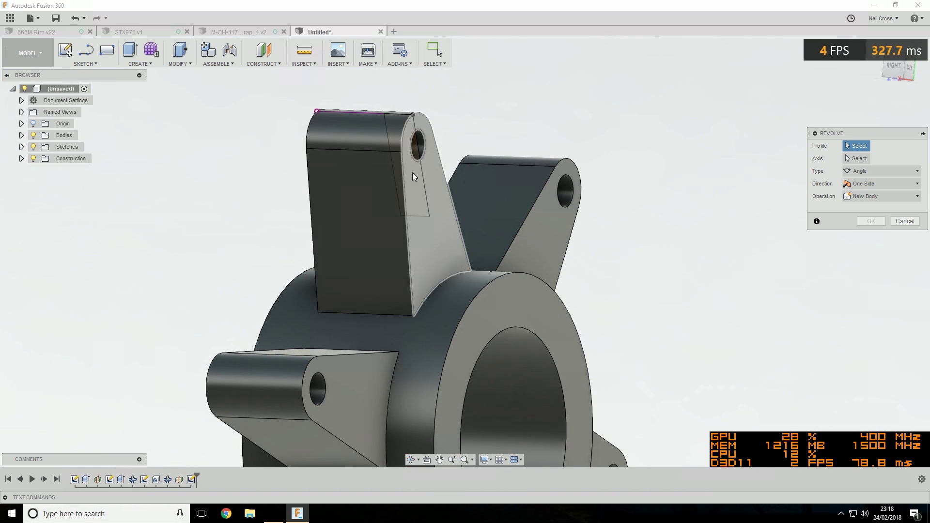
{"action": "left_click", "coordinate": [396, 121]}
{"action": "left_click", "coordinate": [479, 286]}
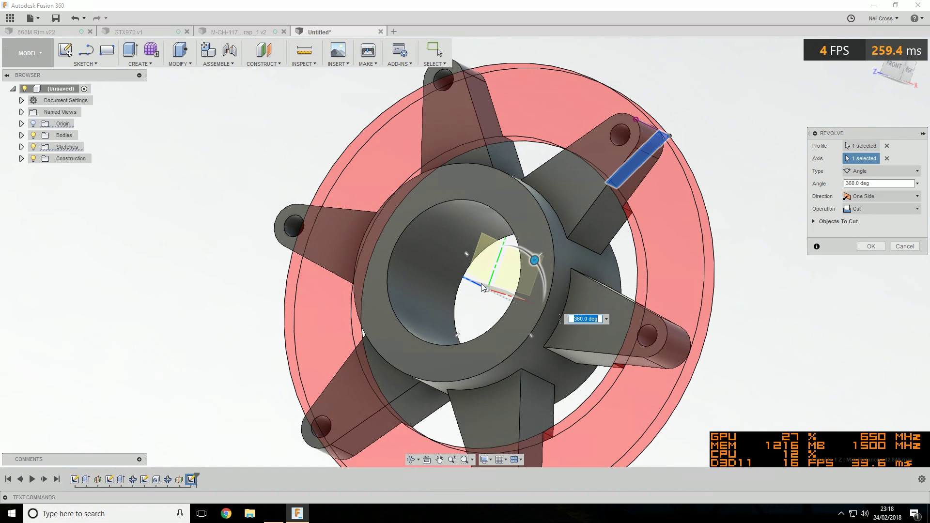
{"action": "left_click", "coordinate": [871, 247]}
{"action": "middle_click_drag", "start_coordinate": [589, 237], "coordinate": [452, 241], "text": "shift"}
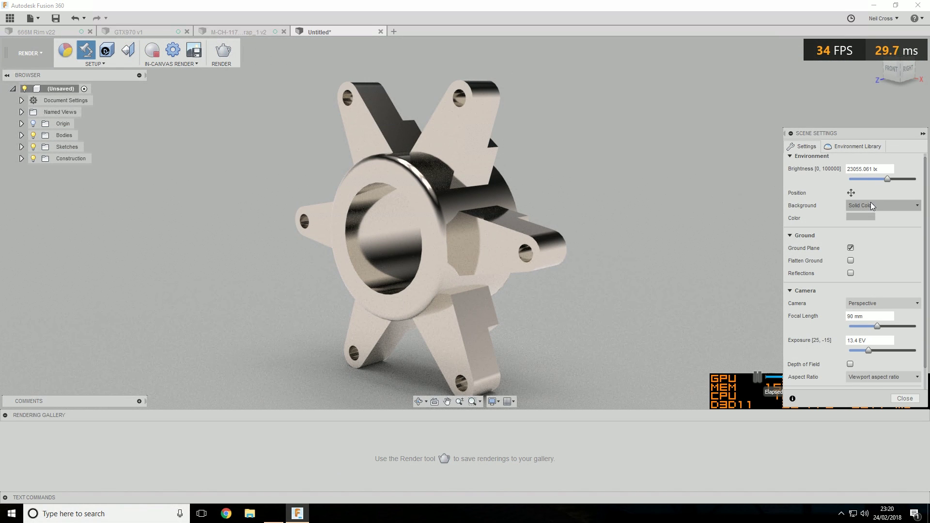
- Set the hub scene background to Environment, collapse Scene Settings, and stop the in-canvas render
{"action": "left_click", "coordinate": [870, 203]}
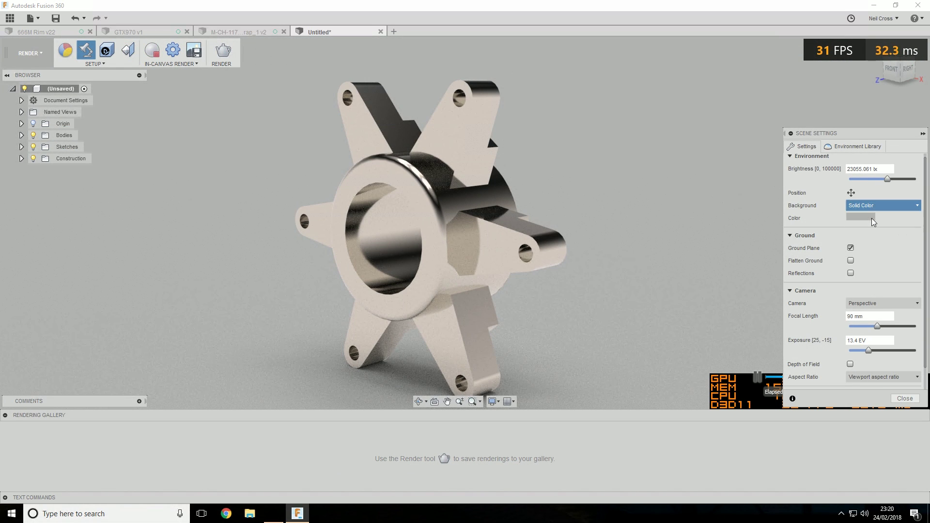
{"action": "left_click", "coordinate": [870, 218]}
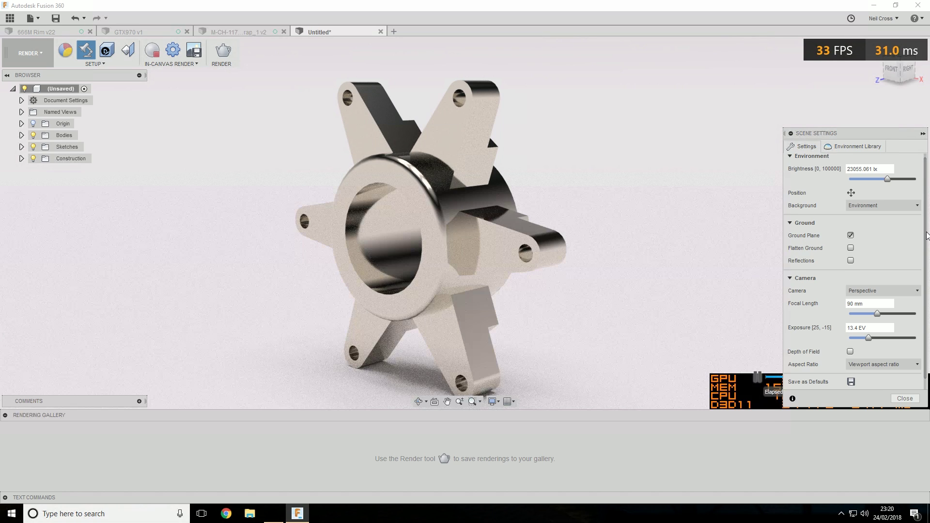
{"action": "scroll", "coordinate": [926, 236], "scroll_direction": "down", "scroll_amount": 1}
{"action": "scroll", "coordinate": [926, 261], "scroll_direction": "up", "scroll_amount": 1}
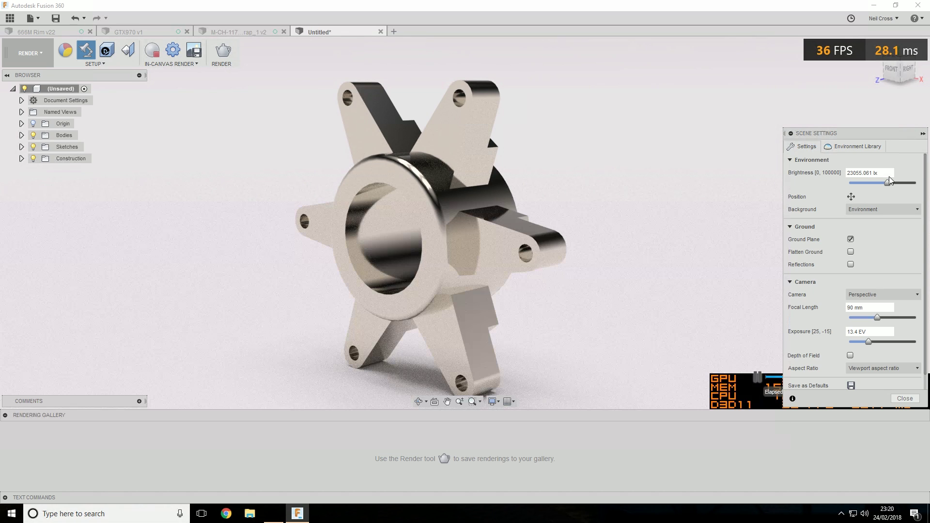
{"action": "left_click", "coordinate": [790, 133]}
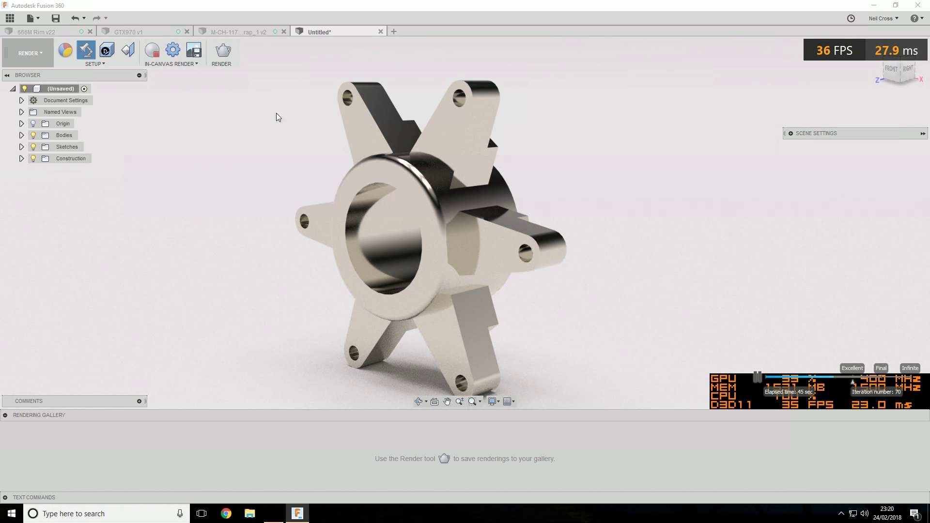
{"action": "left_click", "coordinate": [153, 53]}
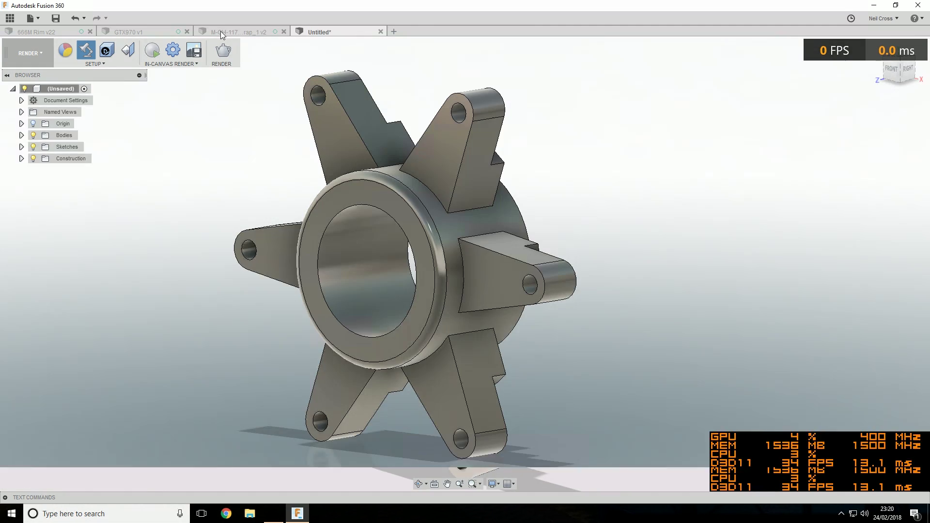
- Bring up the pedal-set document in the Render workspace with Setup > Scene Settings showing
{"action": "left_click", "coordinate": [221, 32]}
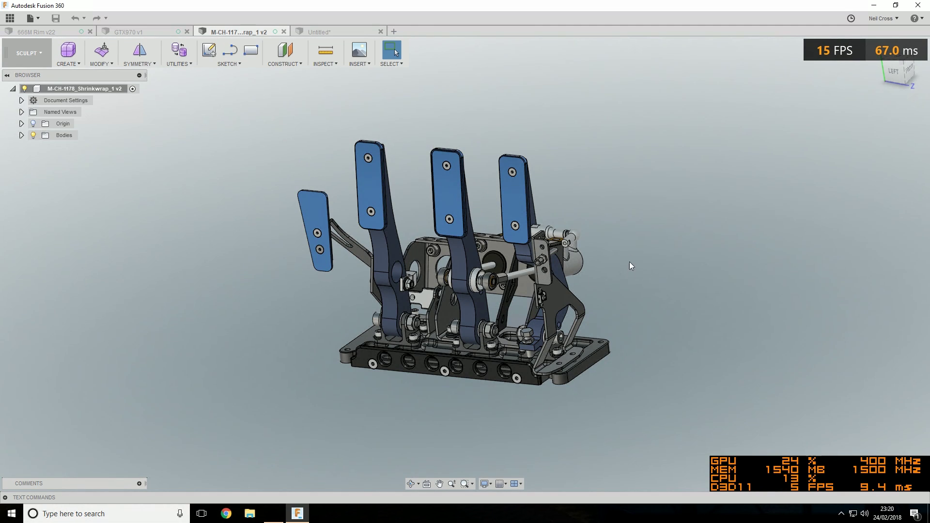
{"action": "left_click", "coordinate": [27, 53]}
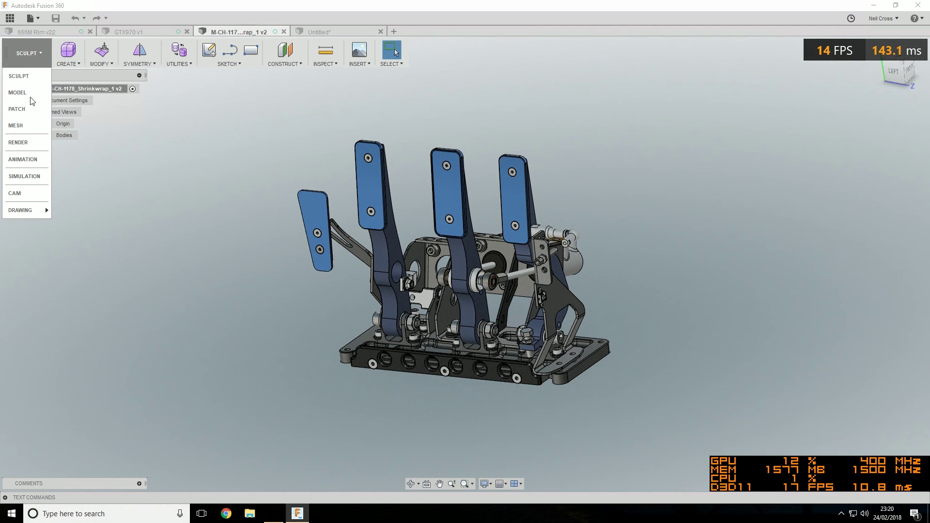
{"action": "left_click", "coordinate": [16, 144]}
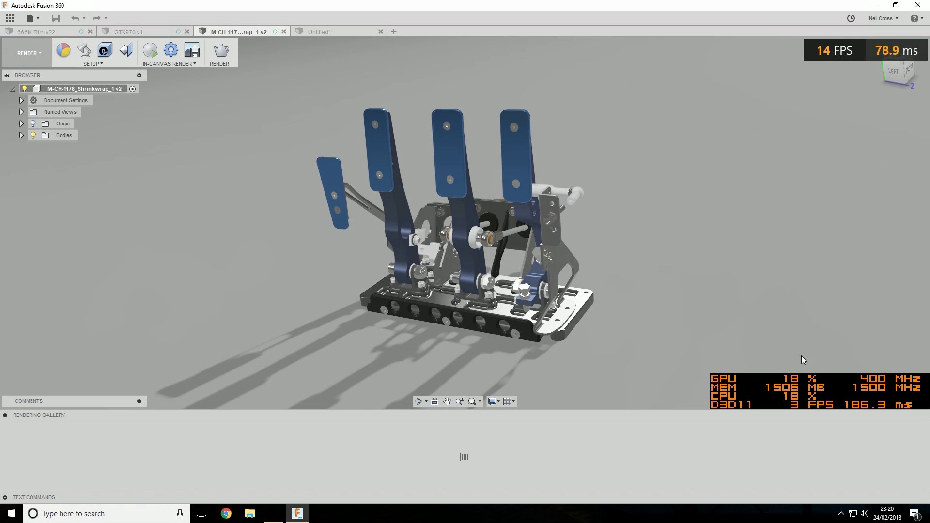
{"action": "left_click", "coordinate": [93, 63]}
{"action": "left_click", "coordinate": [85, 99]}
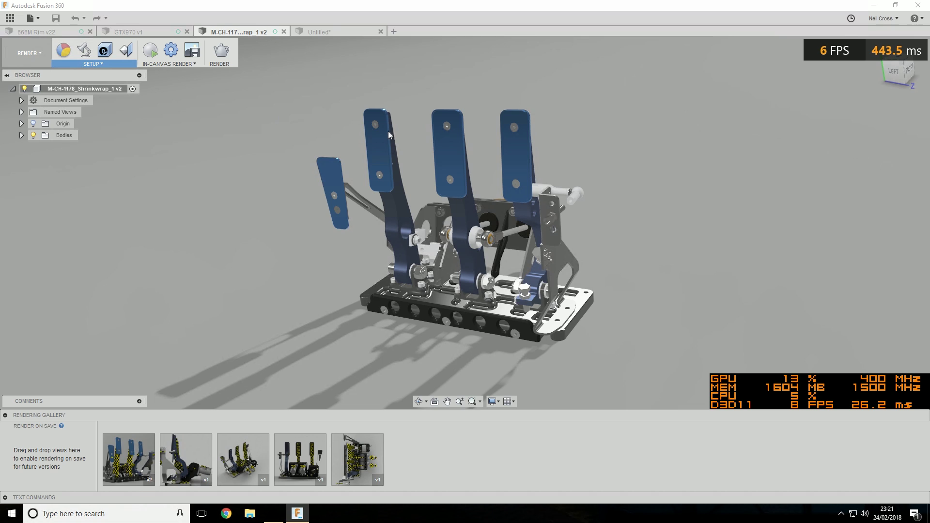
- Expand Scene Settings and browse the Environment Library, then return to the Settings tab
{"action": "left_click", "coordinate": [791, 133]}
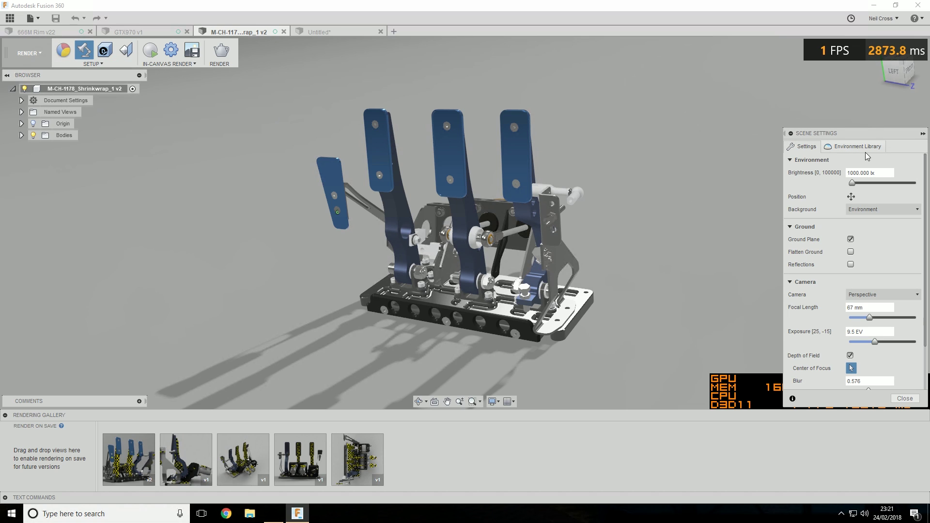
{"action": "left_click", "coordinate": [865, 148]}
{"action": "left_click_drag", "start_coordinate": [922, 258], "coordinate": [923, 301]}
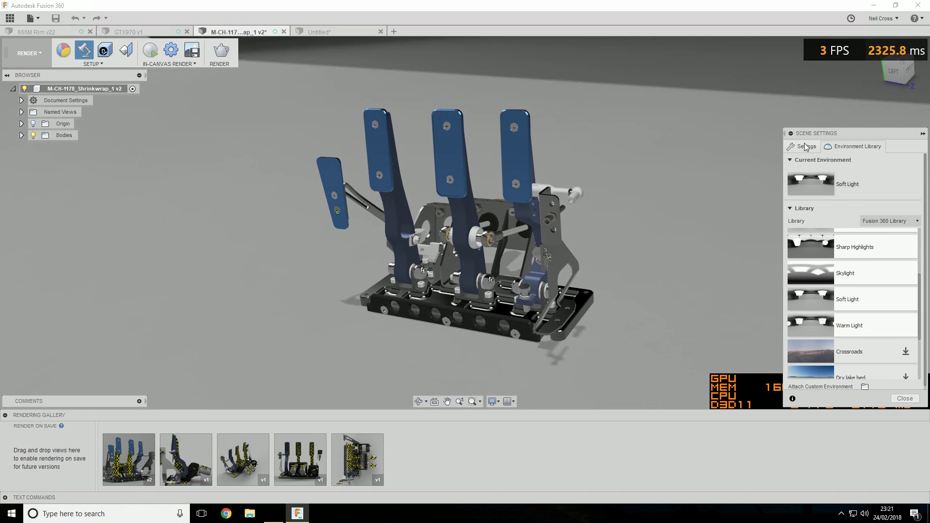
{"action": "left_click", "coordinate": [805, 146]}
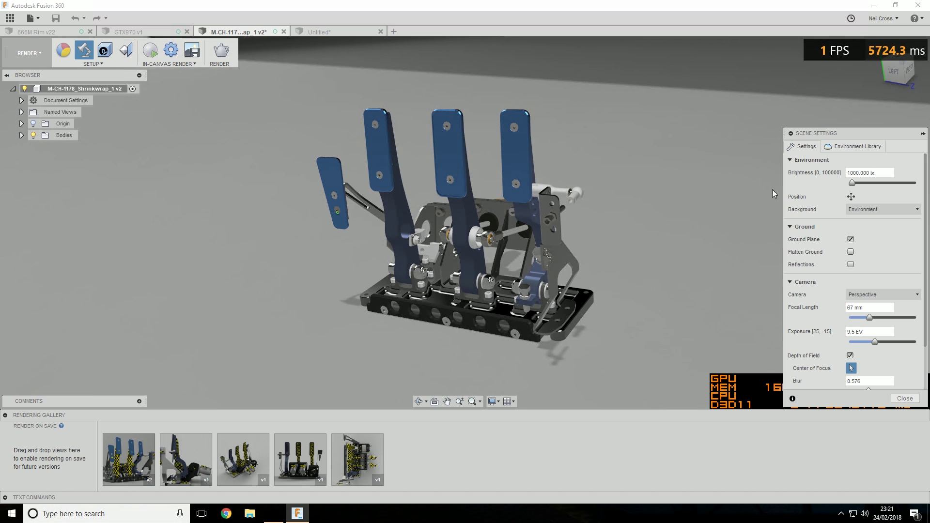
- View the pedals low and close, hide the Rendering Gallery, and focus depth-of-field on the right pedal
{"action": "middle_click_drag", "start_coordinate": [550, 266], "coordinate": [494, 238], "text": "shift"}
{"action": "scroll", "coordinate": [495, 238], "scroll_direction": "up", "scroll_amount": 2}
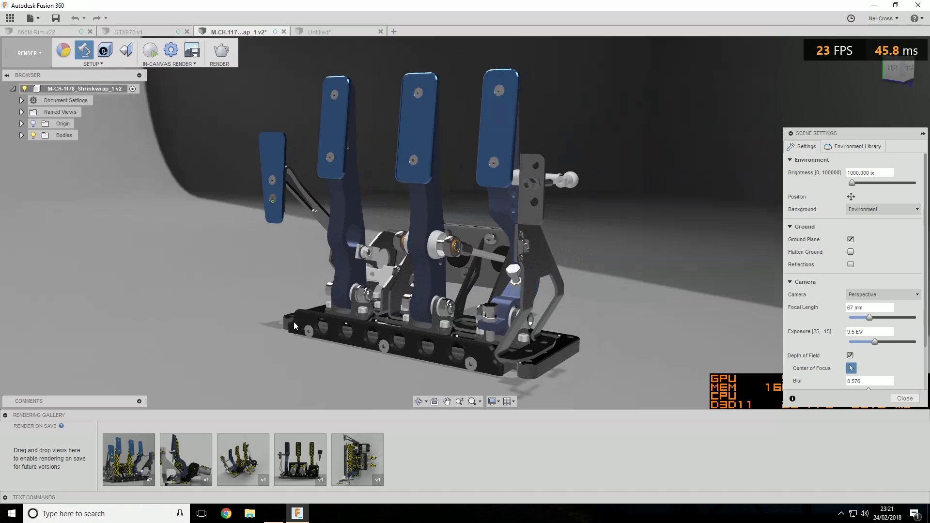
{"action": "left_click", "coordinate": [5, 416]}
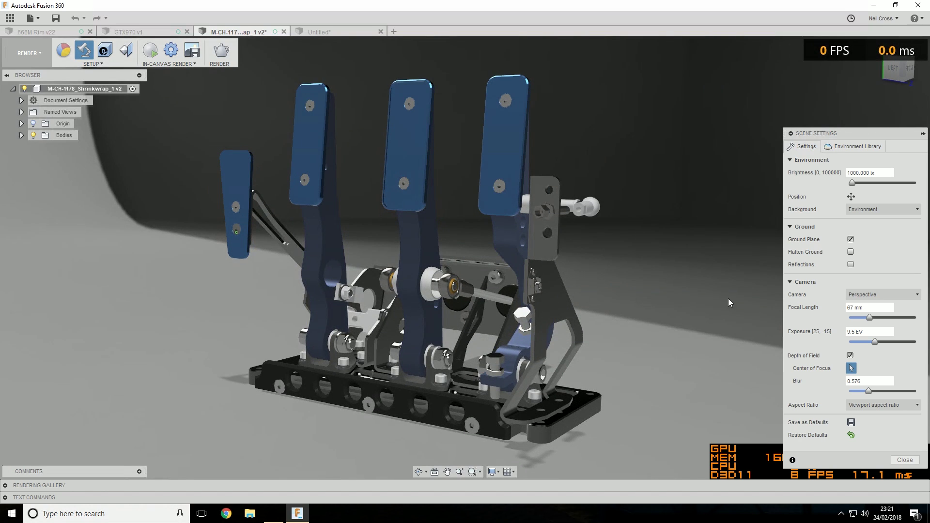
{"action": "left_click", "coordinate": [851, 369]}
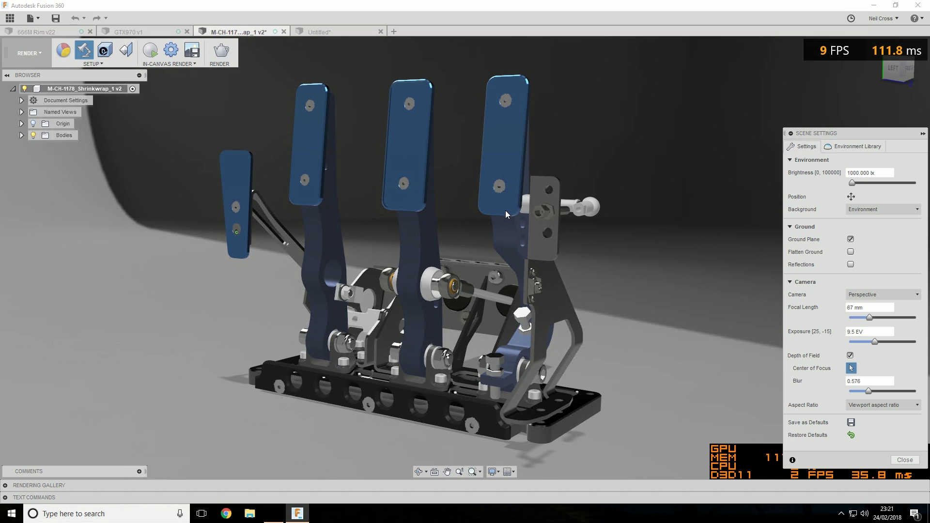
{"action": "left_click", "coordinate": [528, 296]}
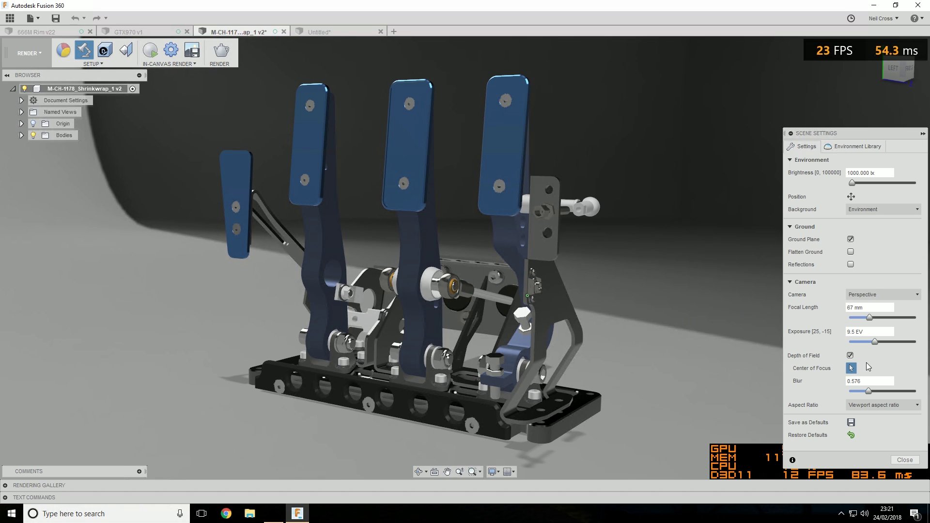
- Start the in-canvas render of the pedal set and collapse the Scene Settings panel
{"action": "left_click", "coordinate": [150, 49]}
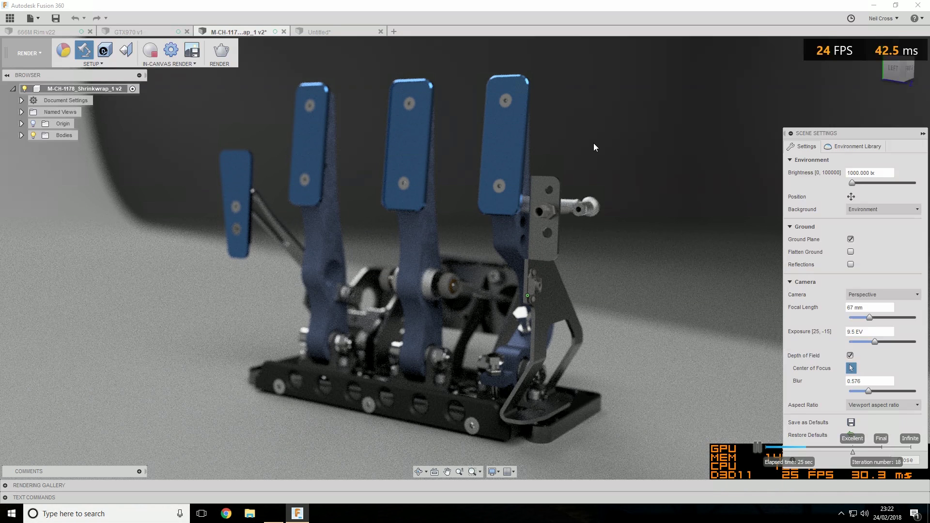
{"action": "left_click", "coordinate": [790, 133]}
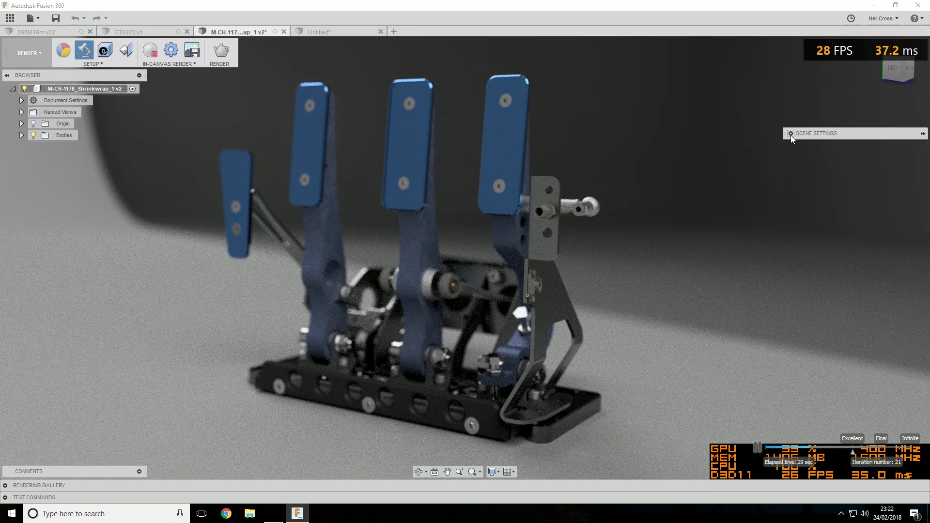